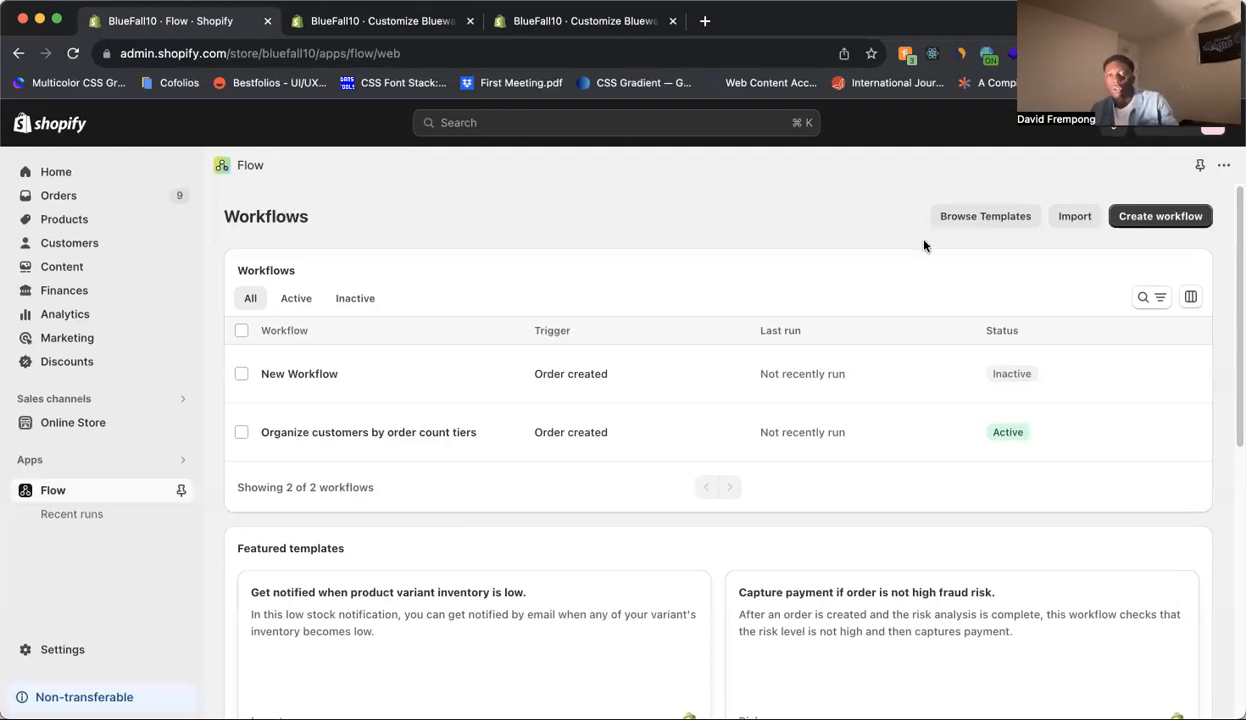
Browse the available workflow templates, then return to the workflows list.
click(1181, 223)
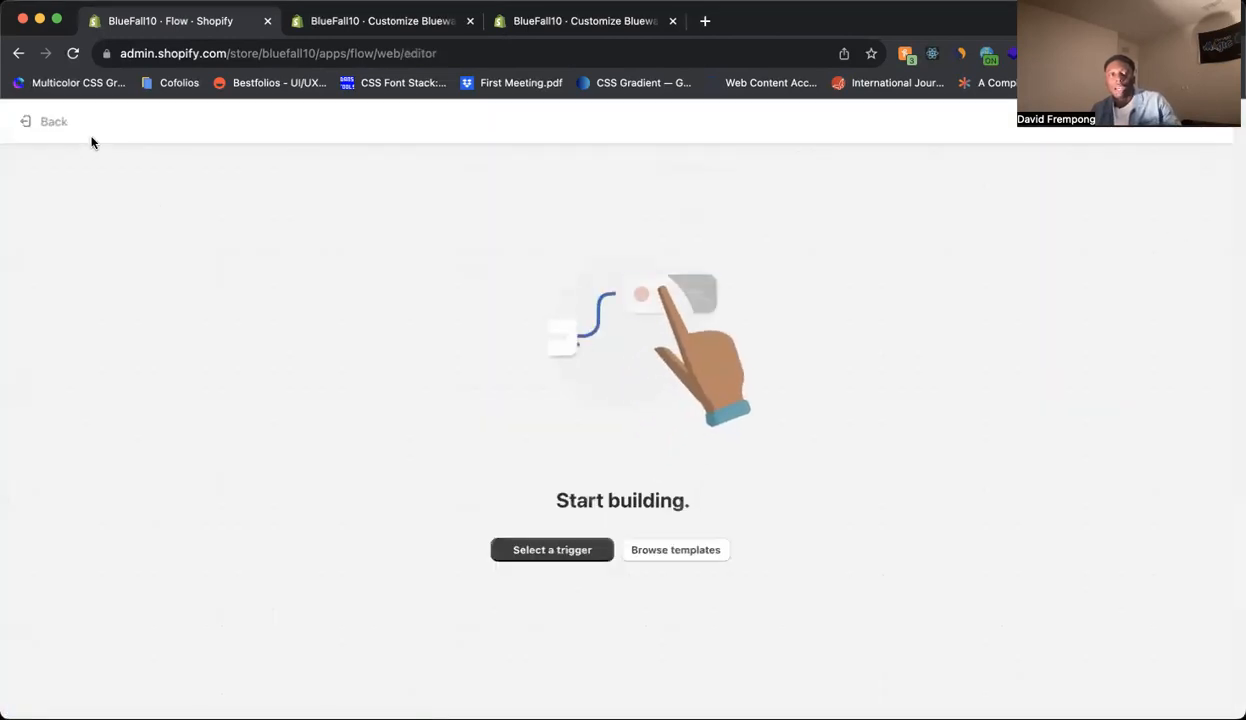
click(54, 122)
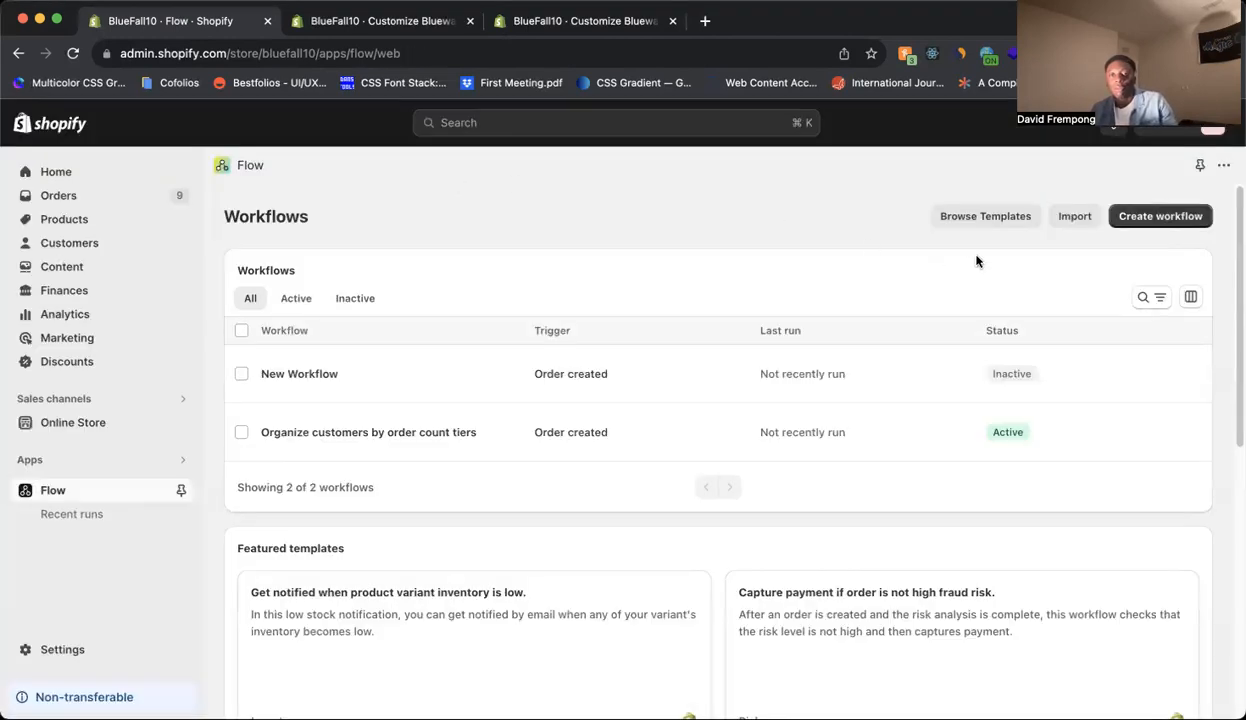
click(985, 217)
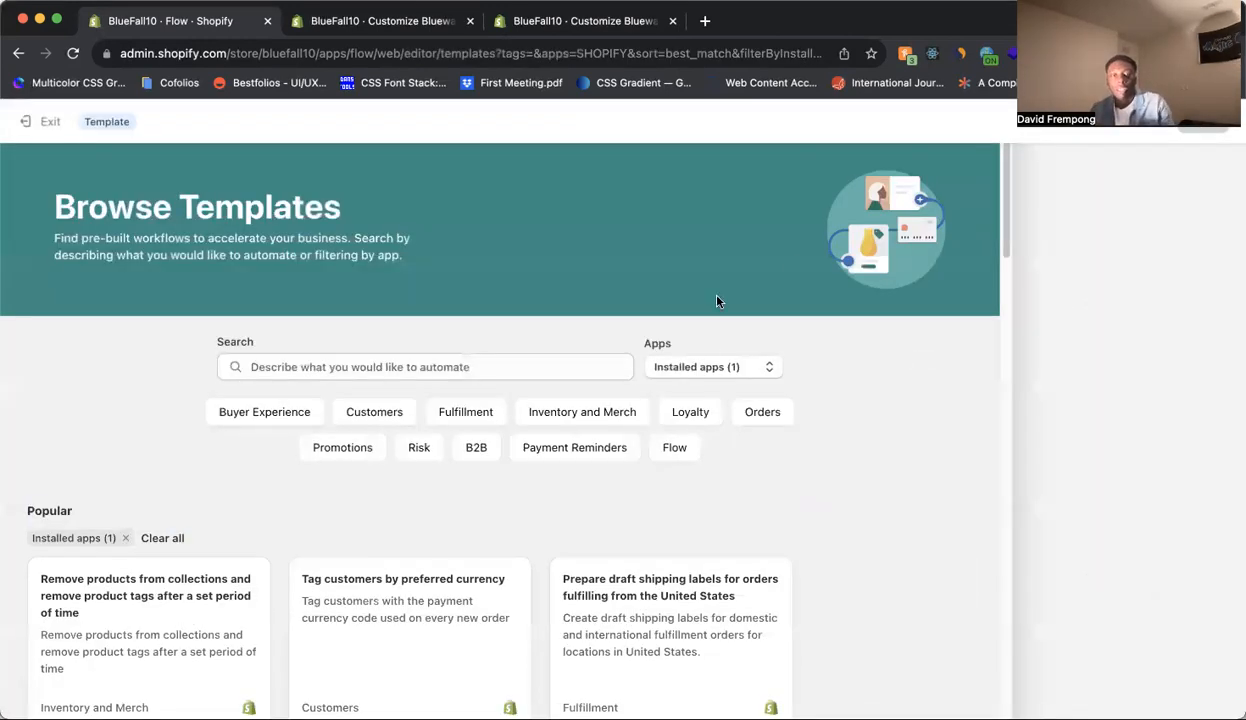
scroll(713, 383, down, 5)
scroll(713, 383, down, 8)
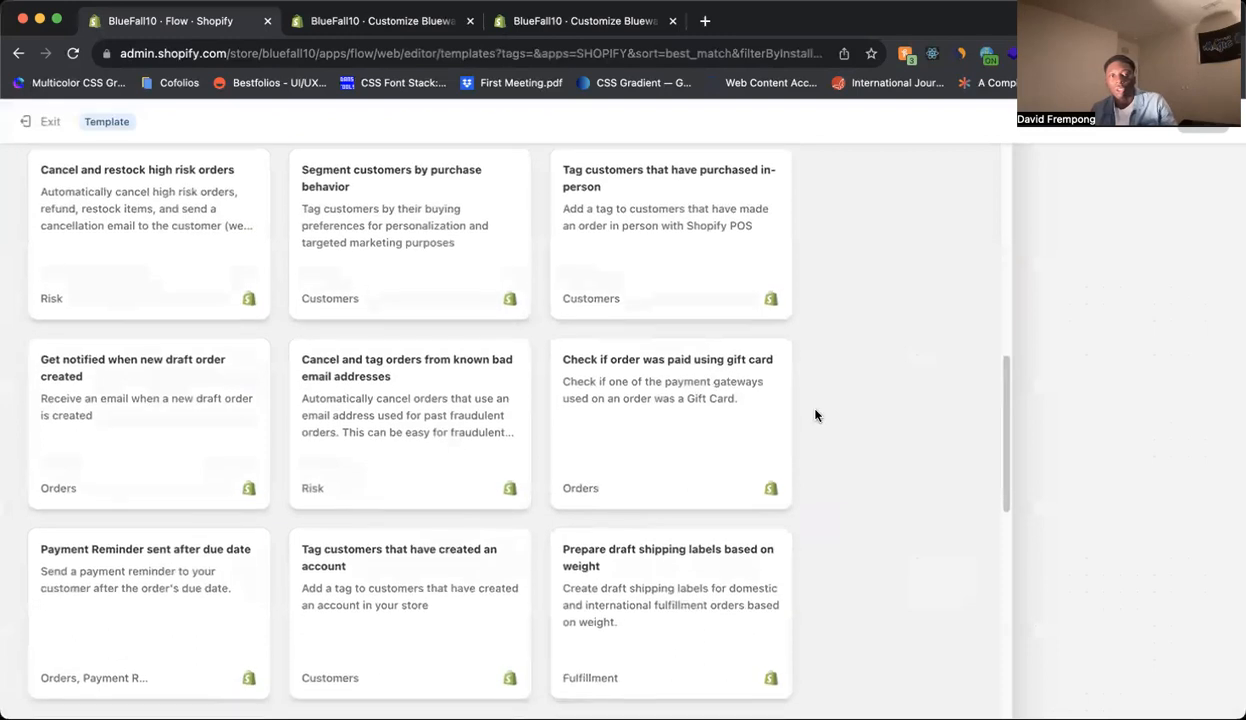
scroll(815, 415, down, 5)
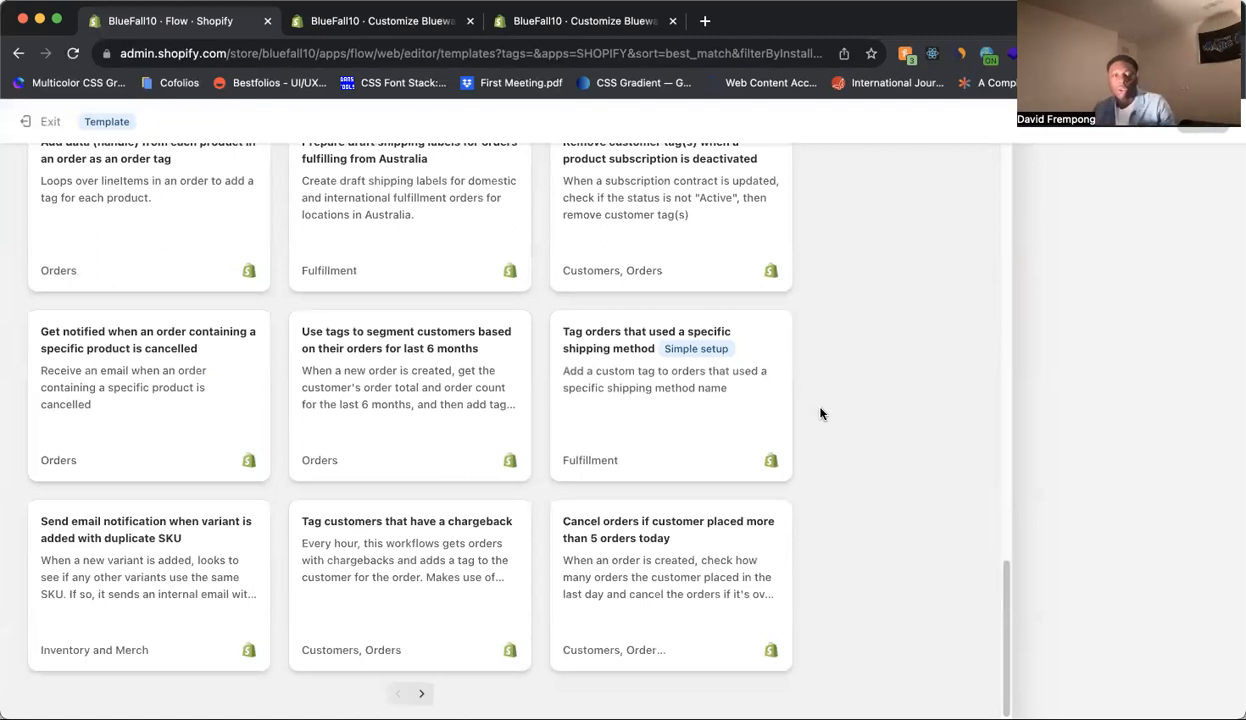
scroll(819, 413, up, 5)
scroll(843, 397, up, 10)
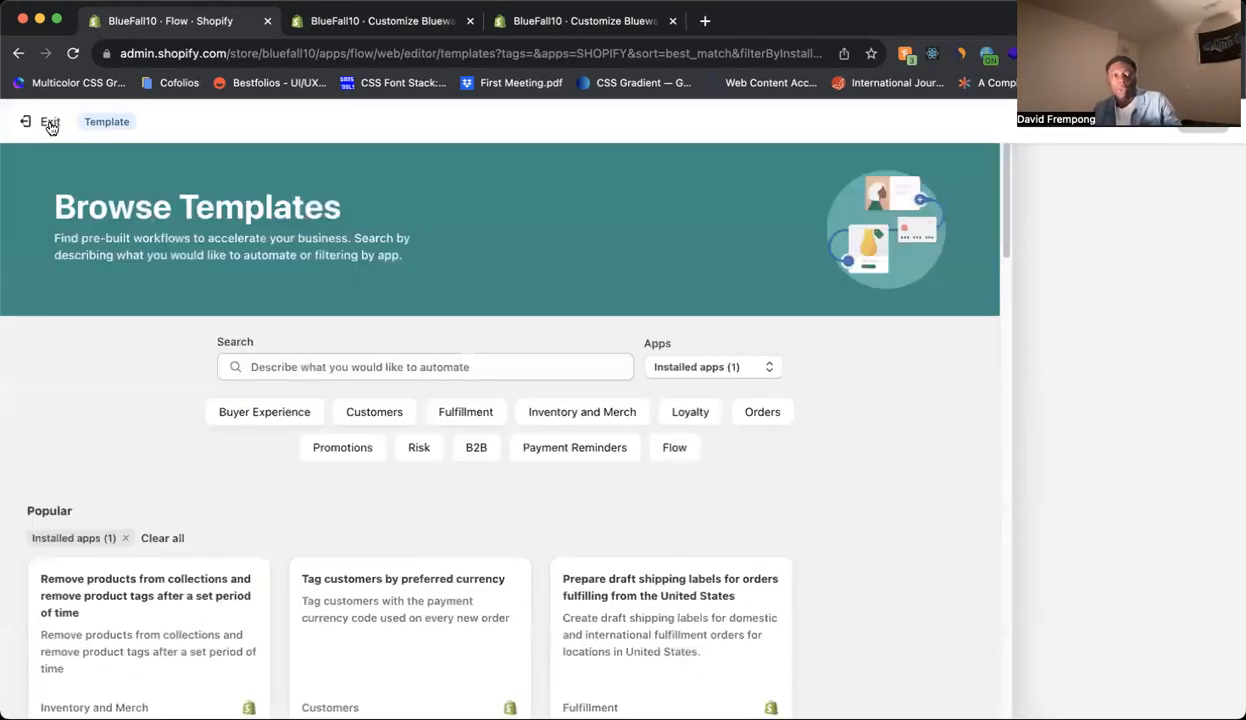
click(50, 123)
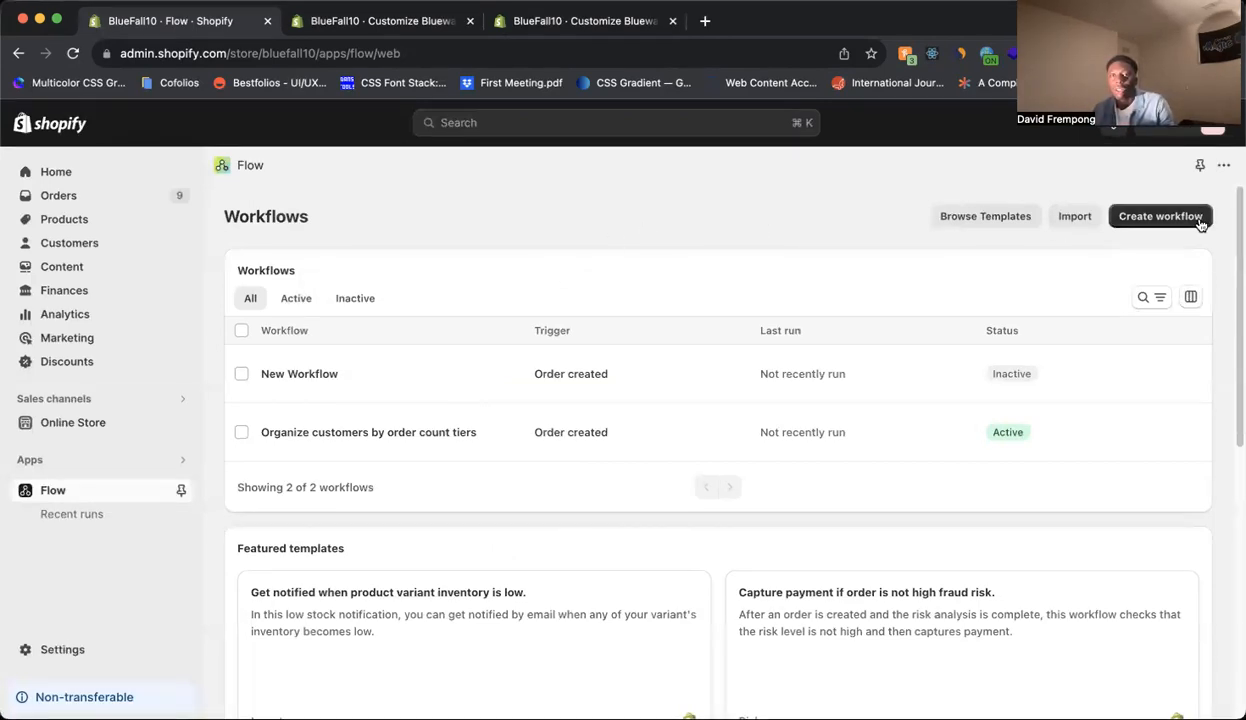
Create a new workflow triggered by Product variant out of stock.
click(1165, 216)
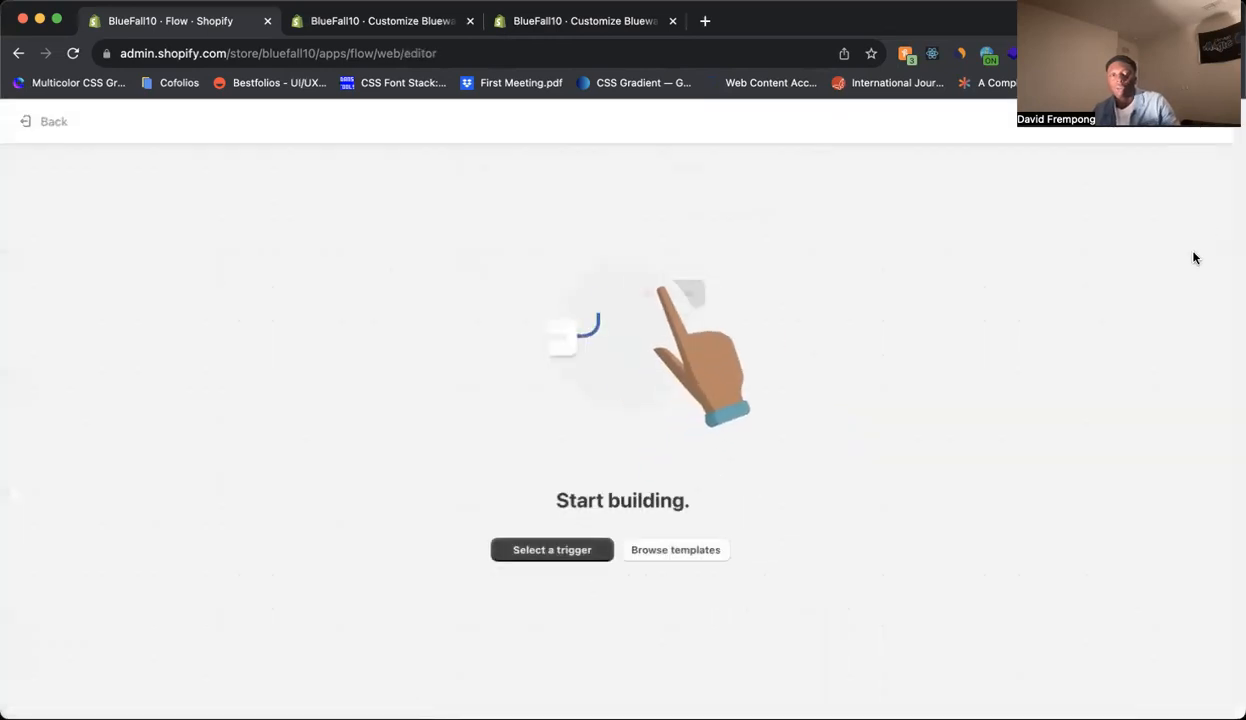
click(590, 551)
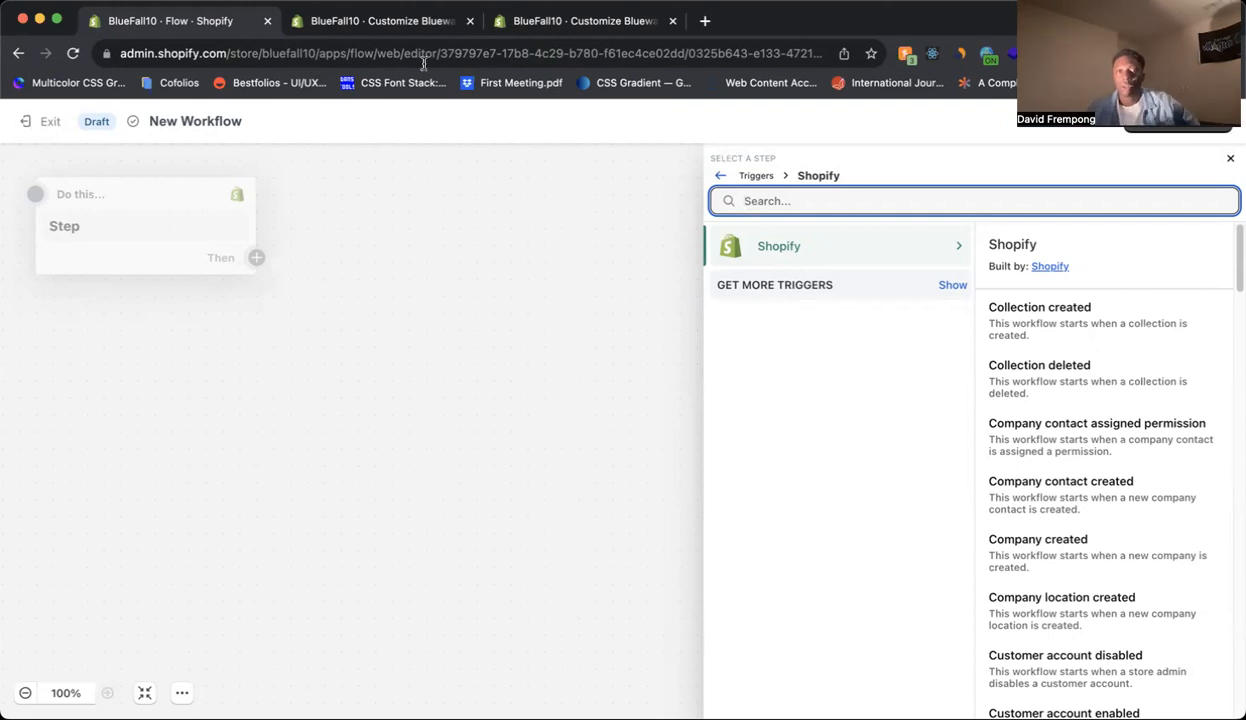
scroll(1203, 437, down, 10)
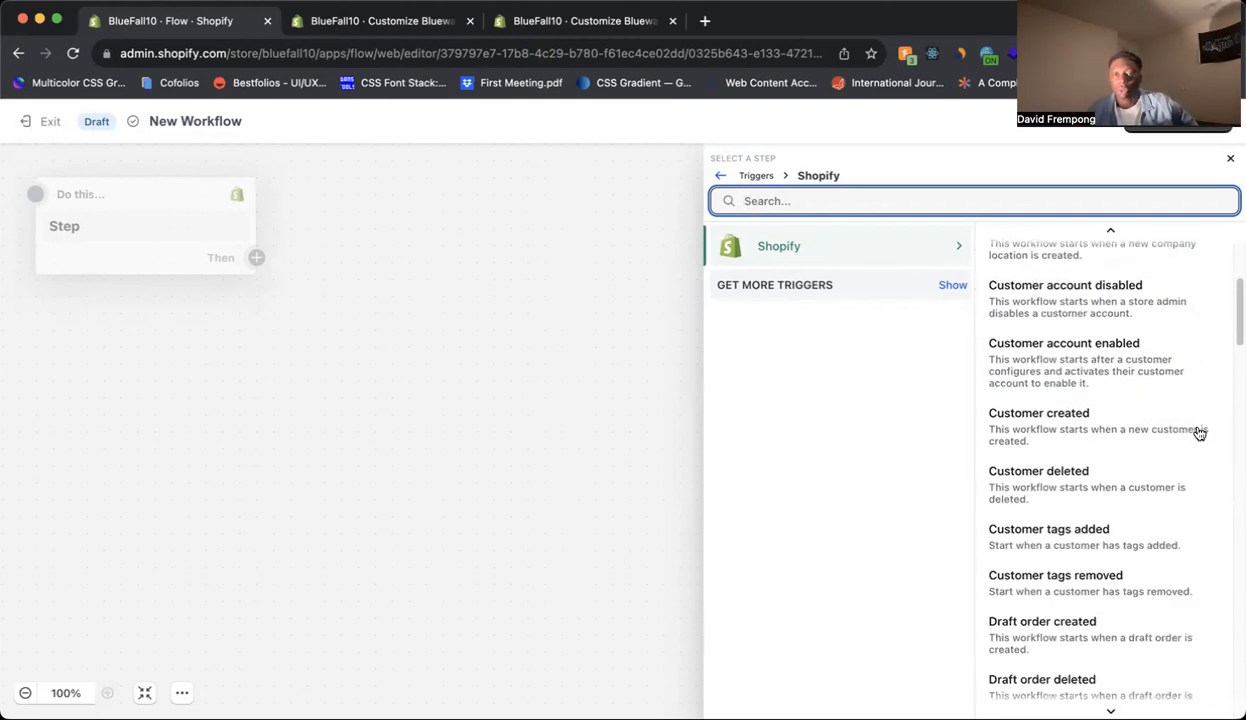
scroll(1201, 430, down, 15)
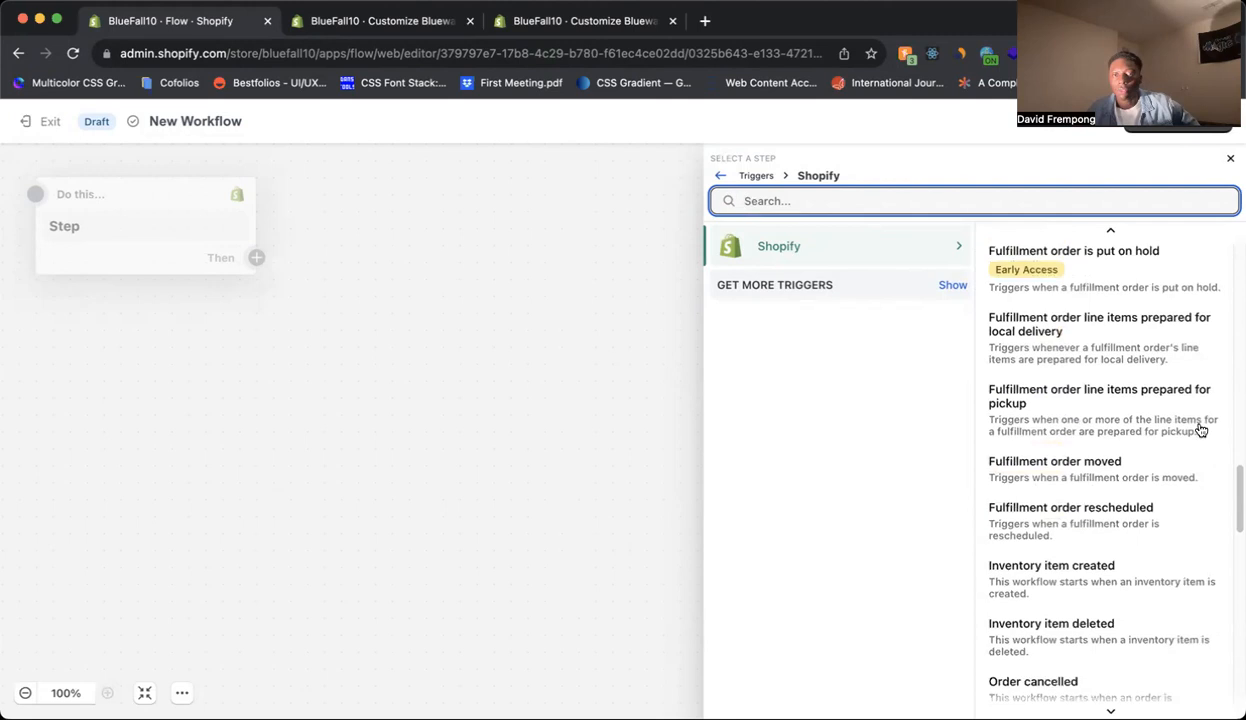
scroll(1201, 430, down, 12)
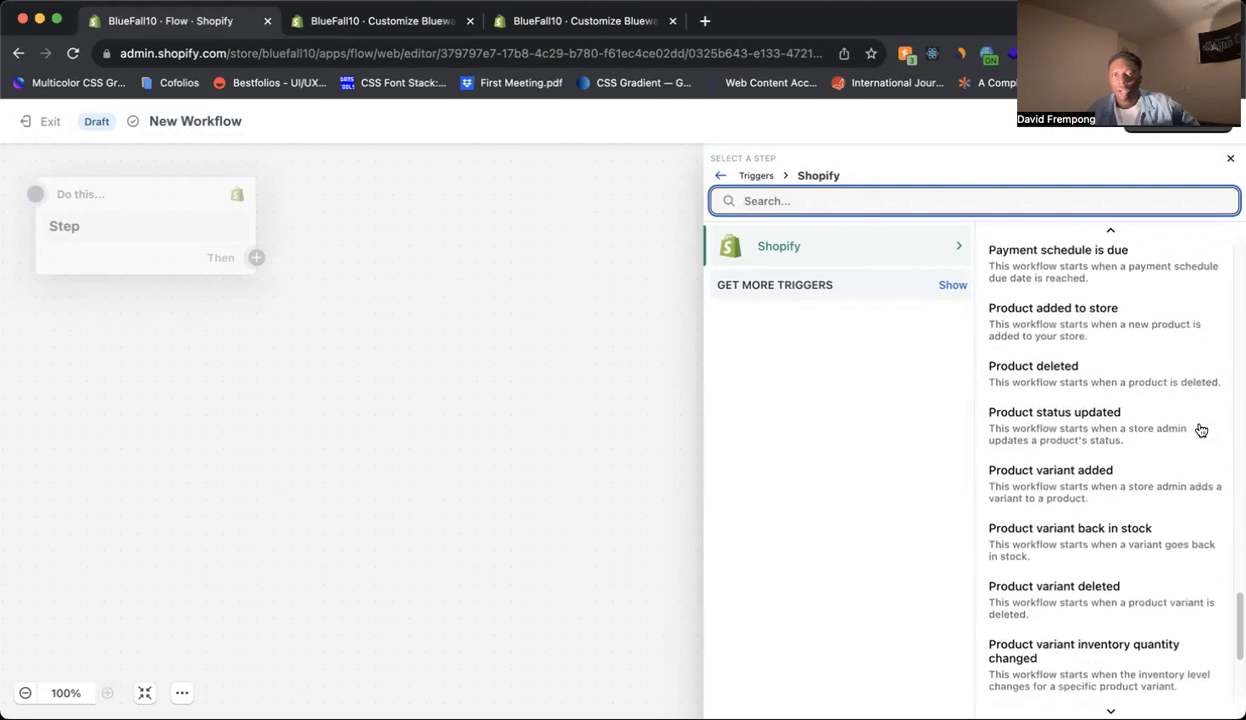
scroll(1201, 430, down, 2)
scroll(1201, 430, down, 1)
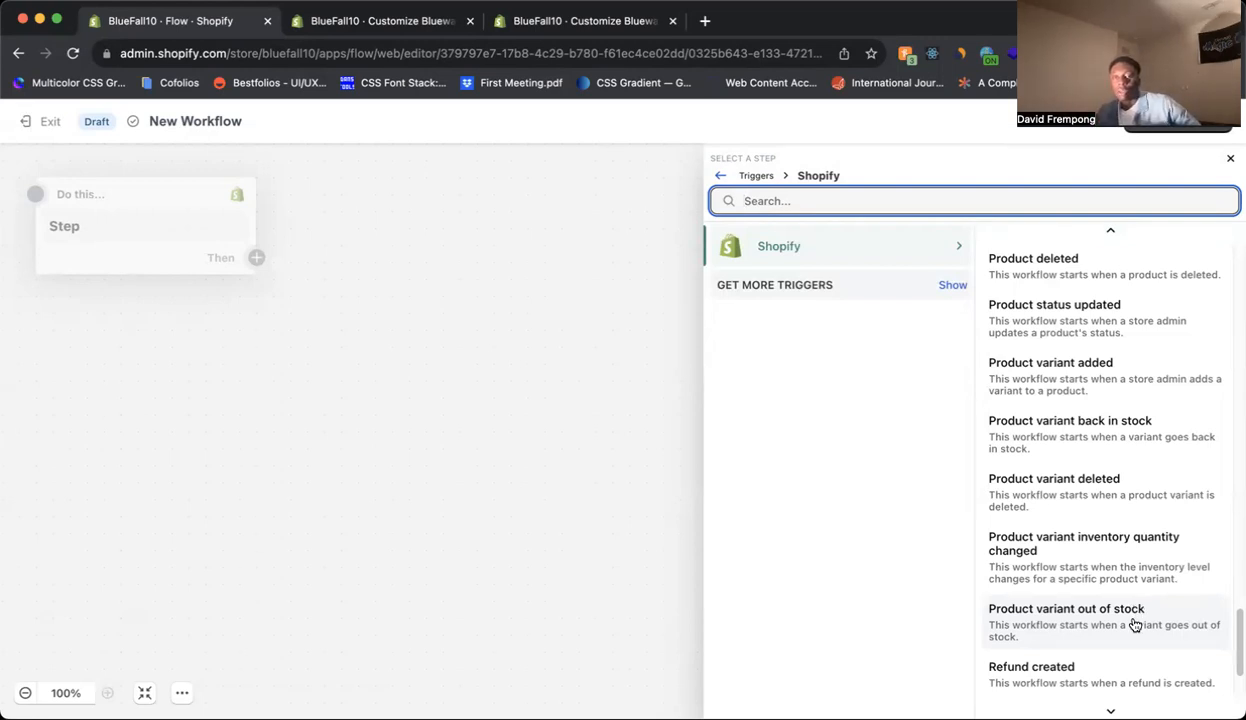
click(1134, 624)
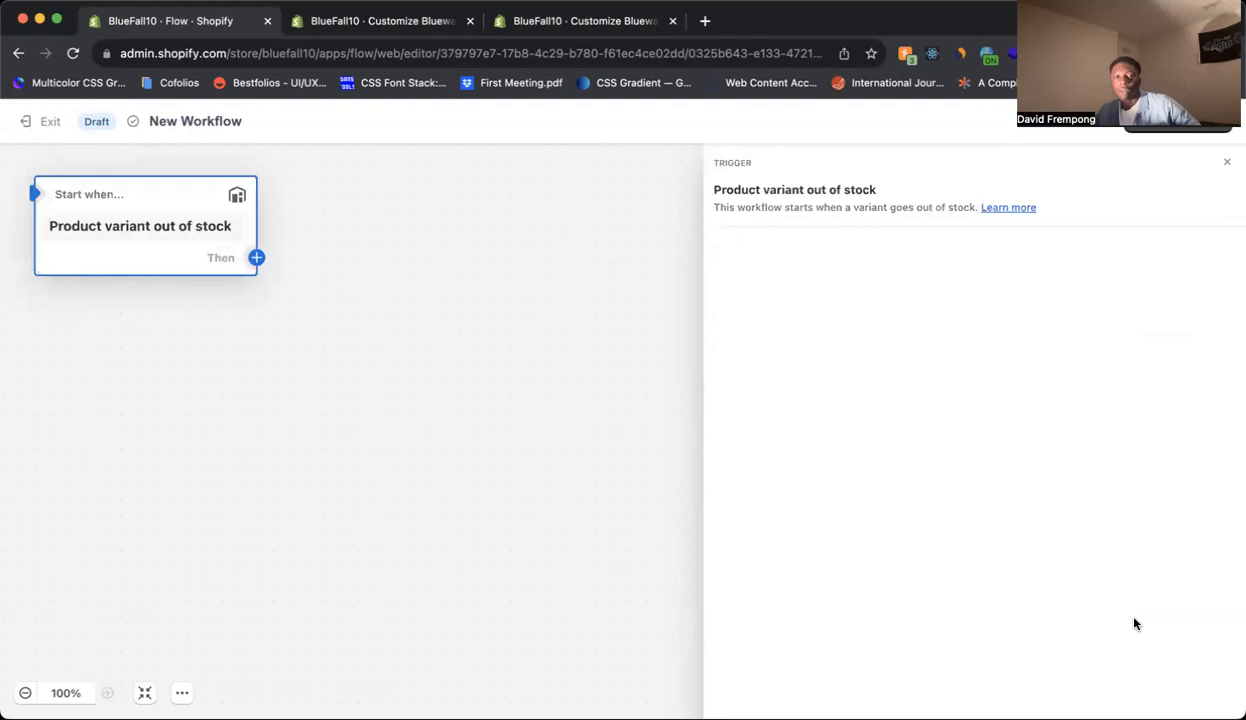
Add a condition after the trigger that checks the product variant's createdAt date.
click(255, 258)
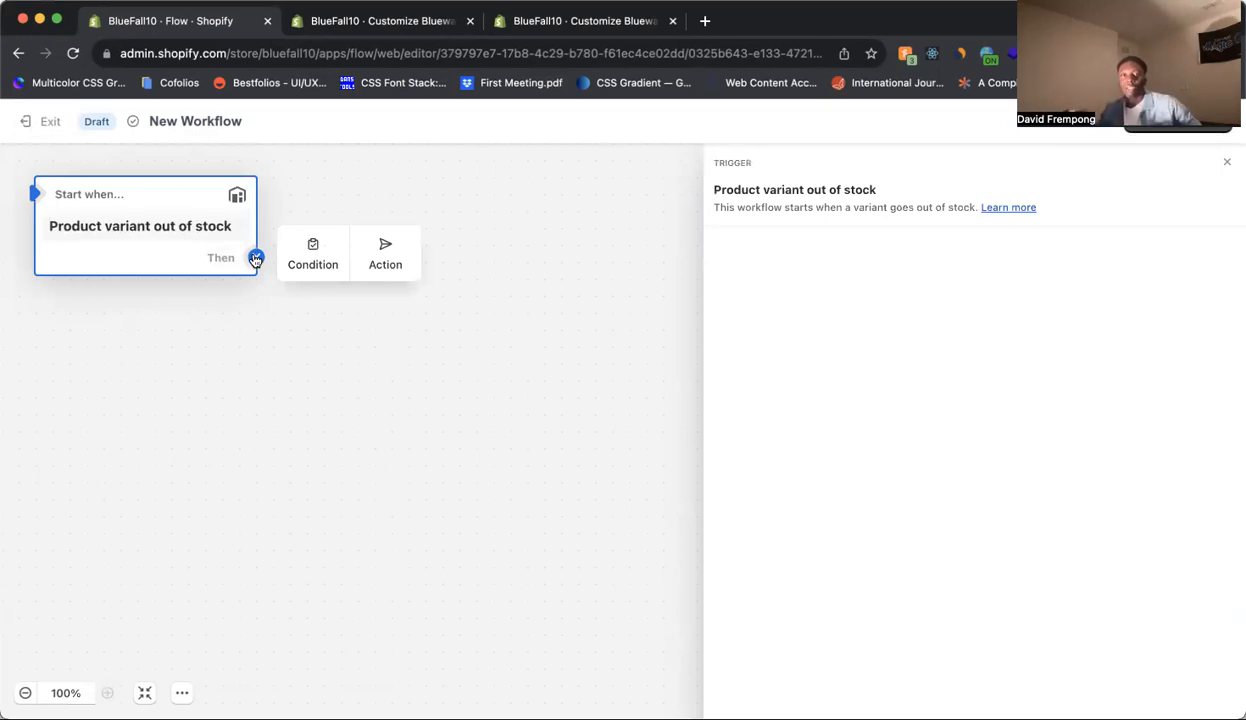
click(310, 264)
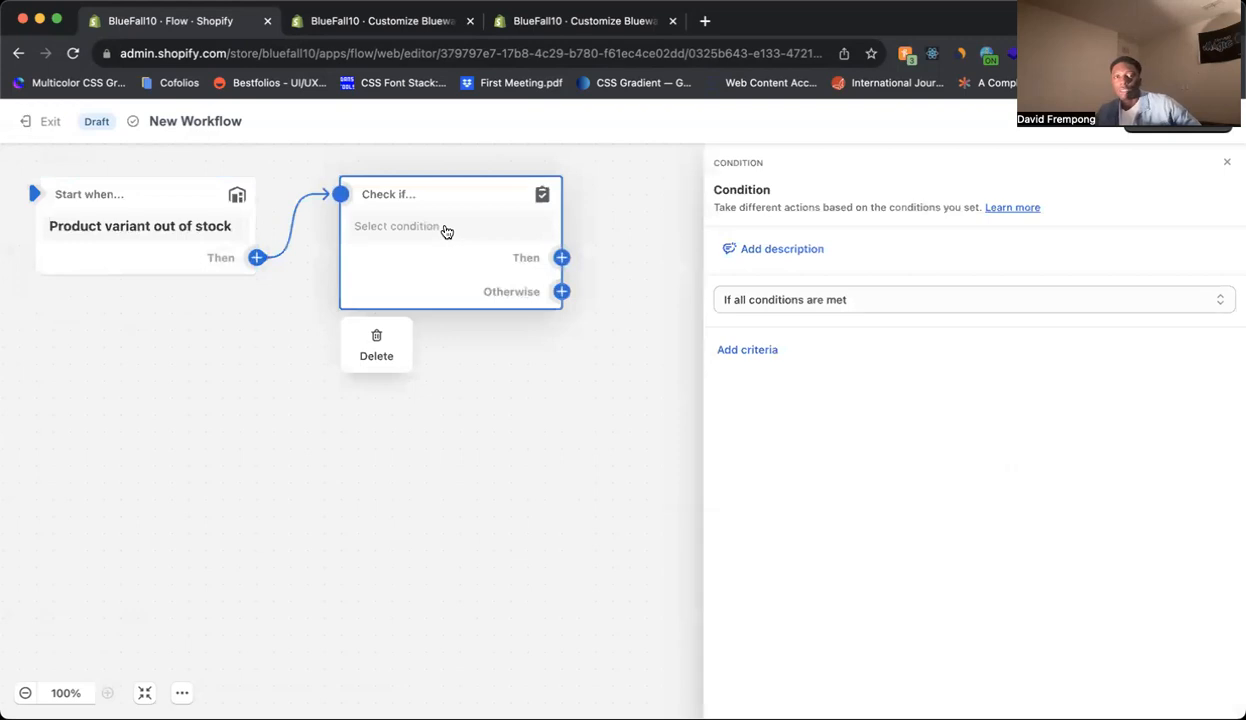
click(765, 355)
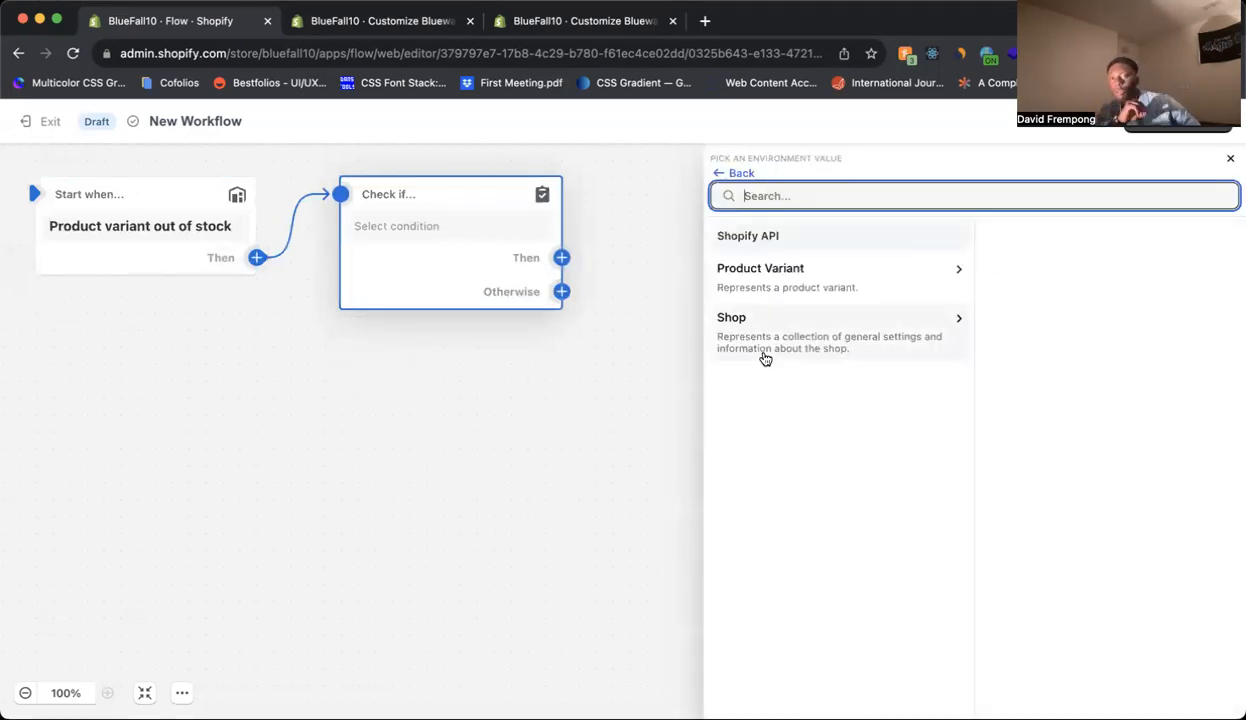
click(722, 173)
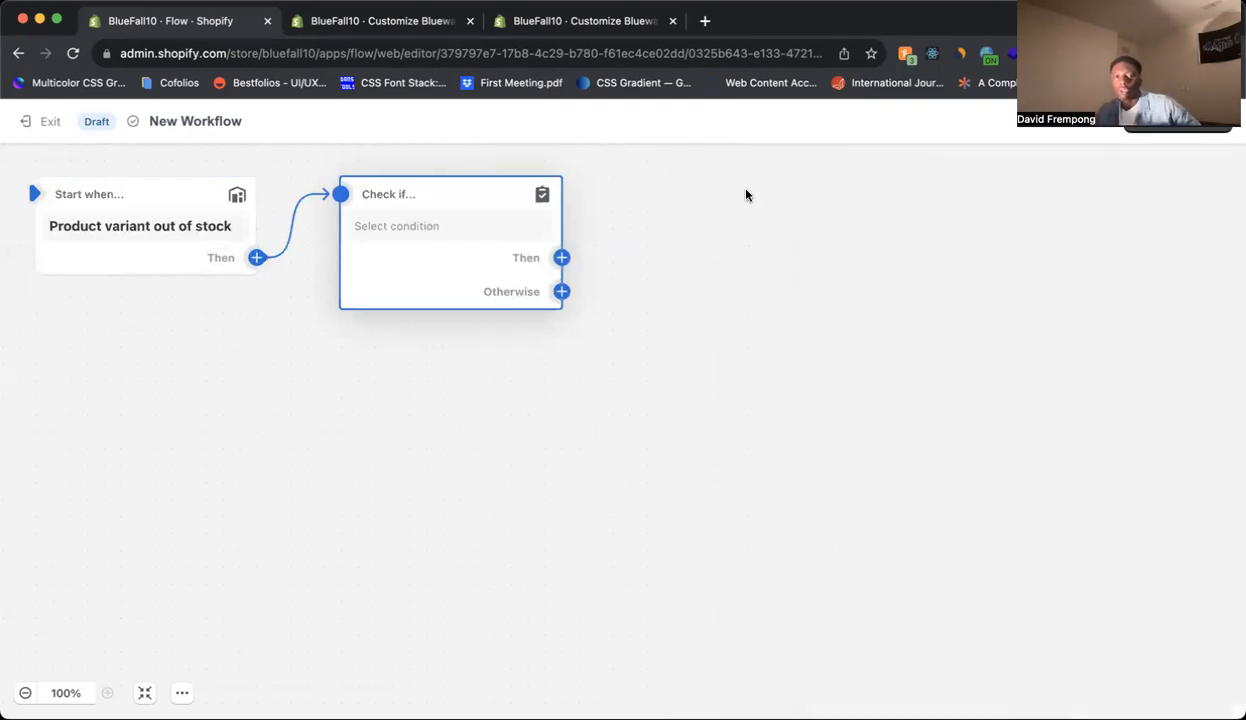
click(780, 350)
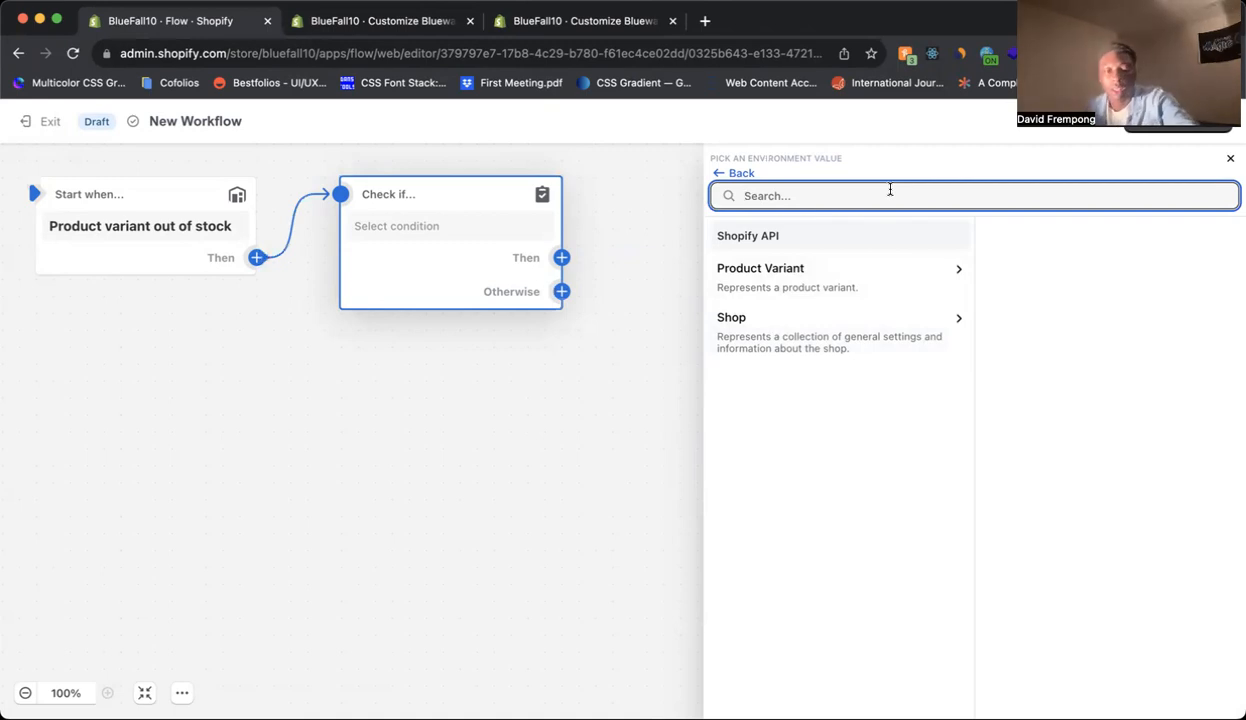
text(date)
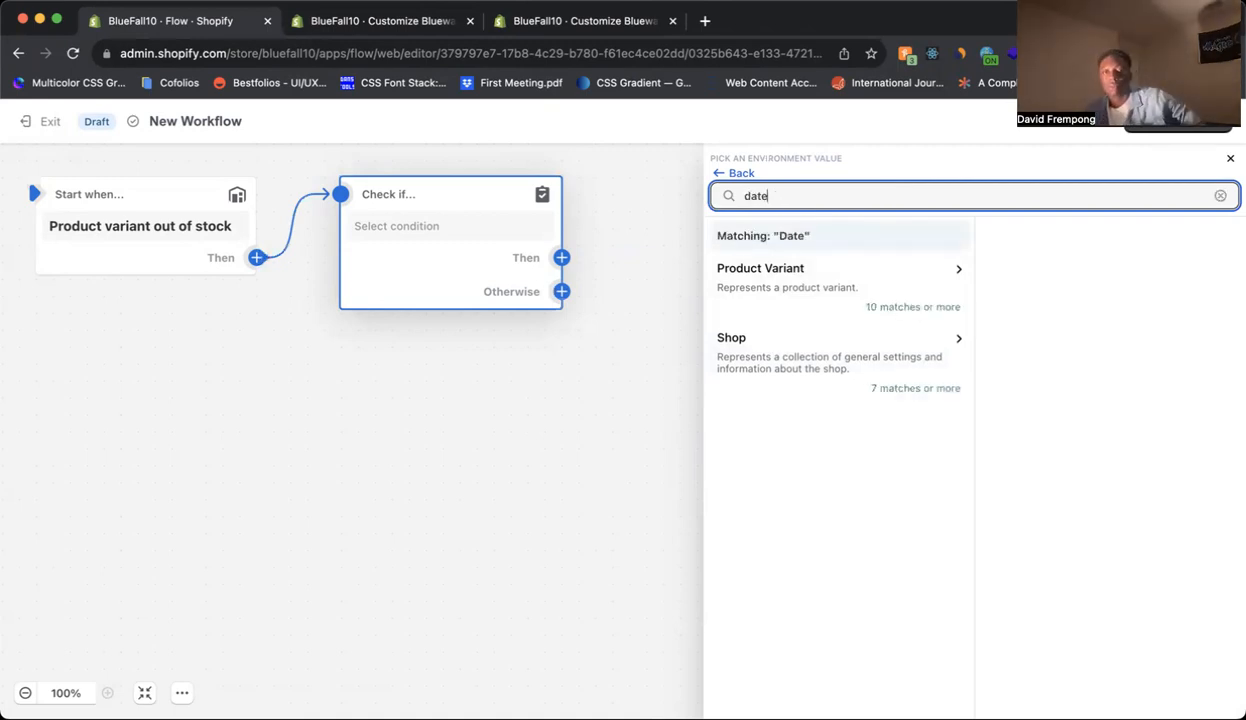
click(927, 288)
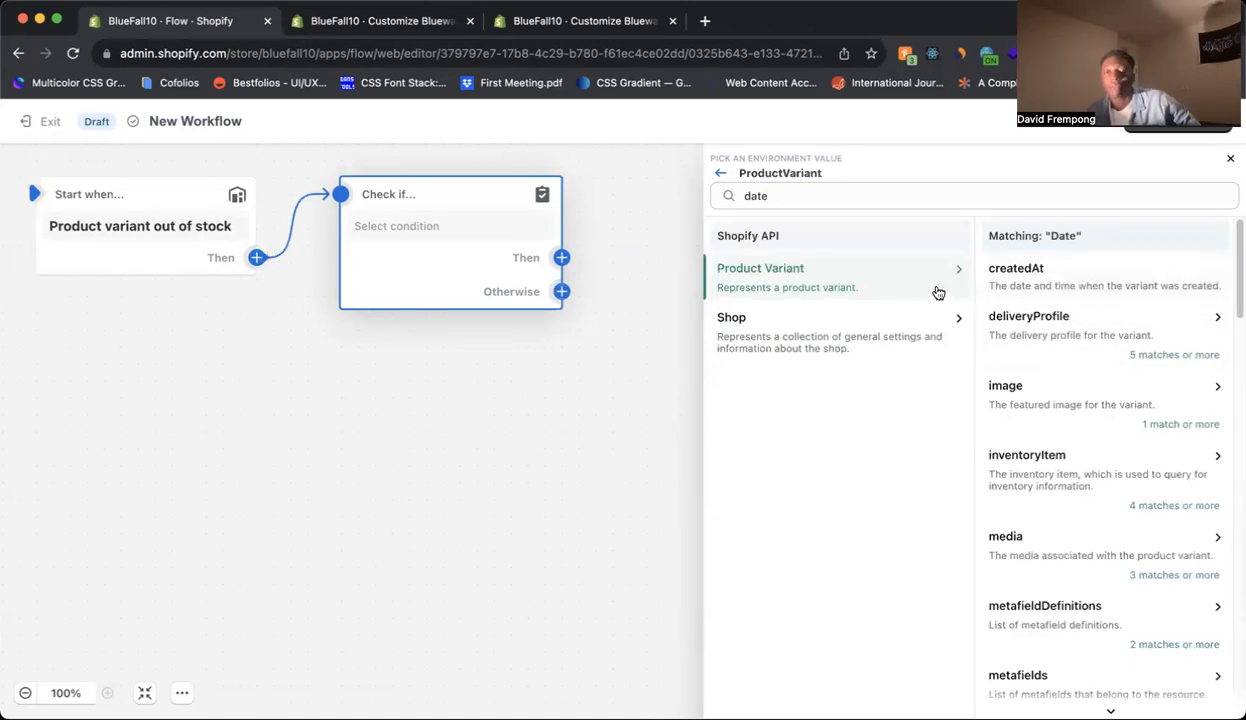
click(1084, 289)
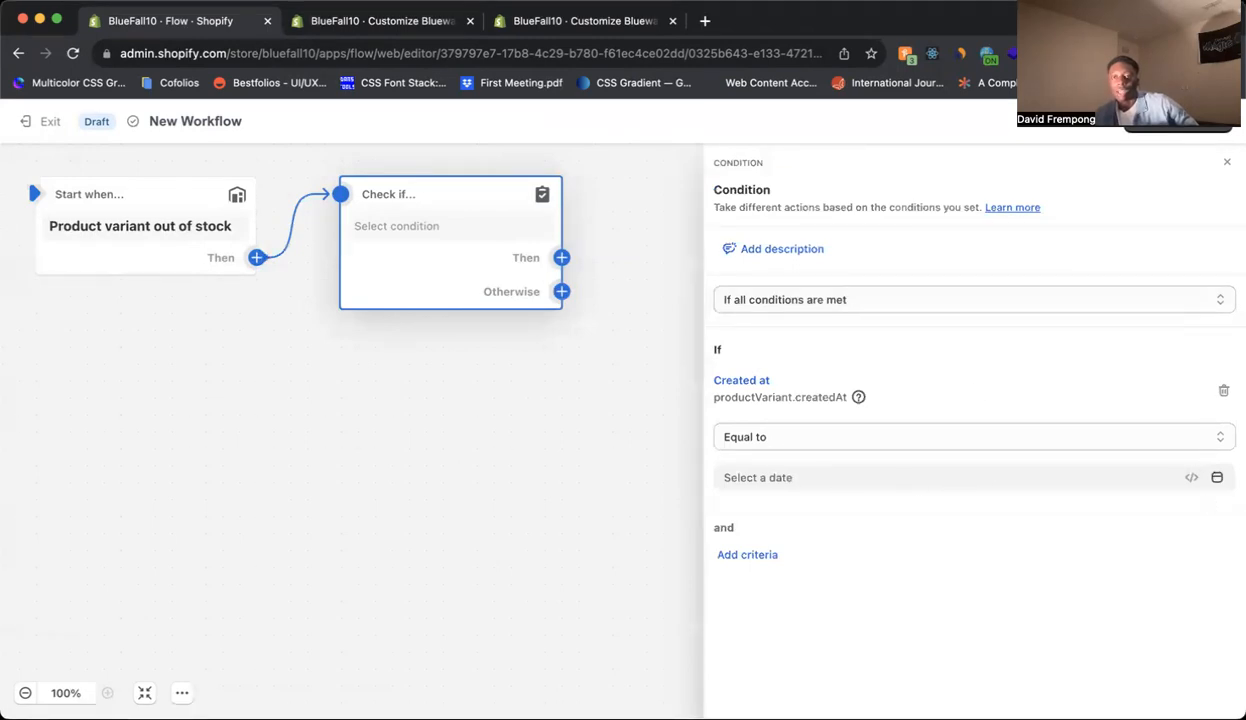
Set the condition to Less than Oct 1, 2023 12:00 AM.
click(1217, 479)
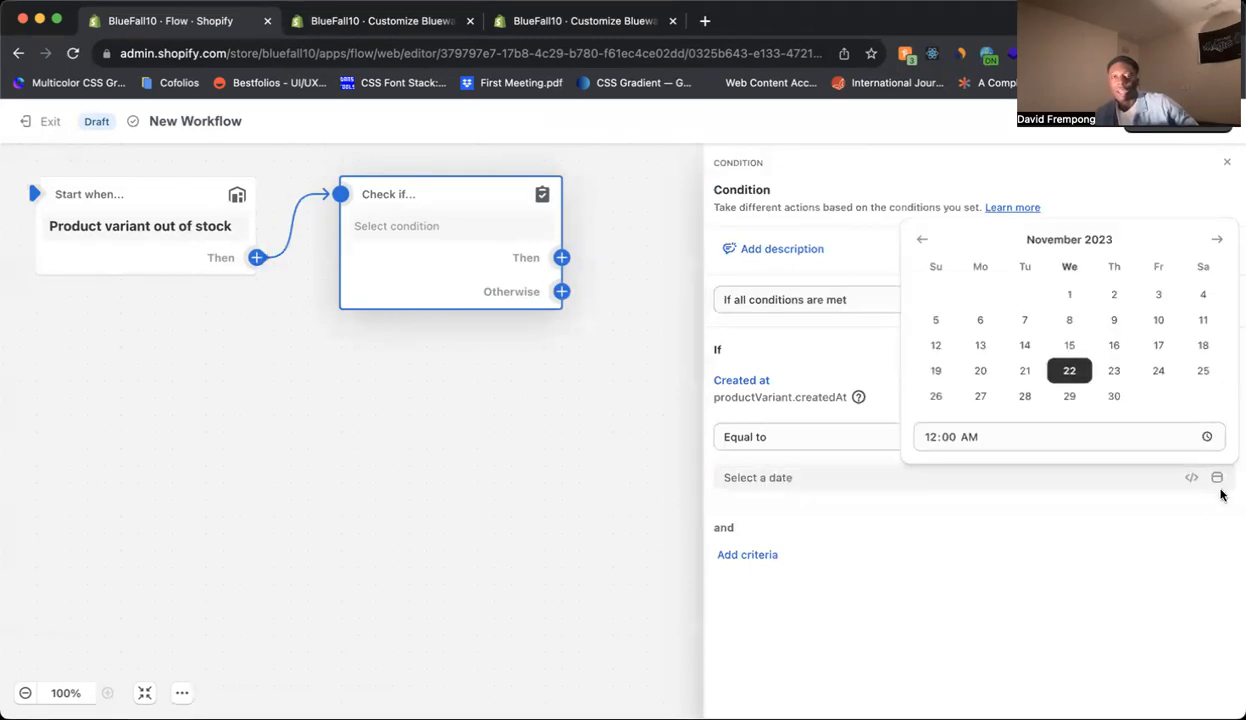
click(924, 243)
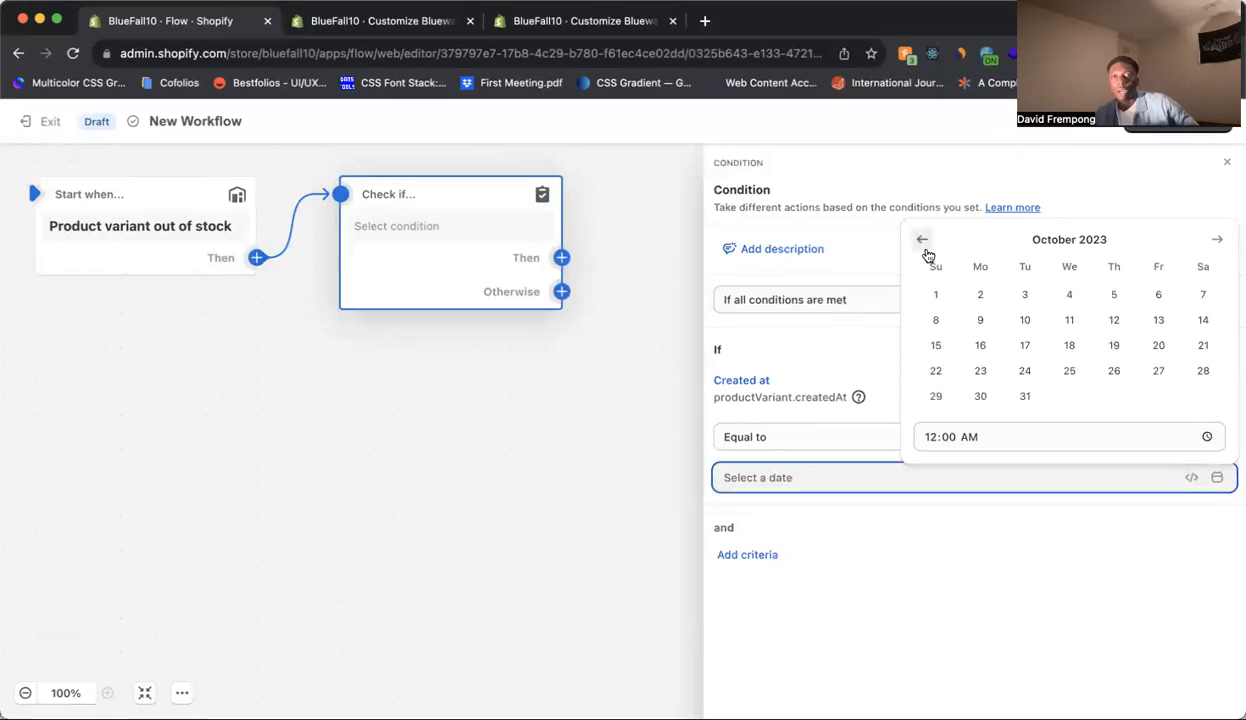
click(937, 295)
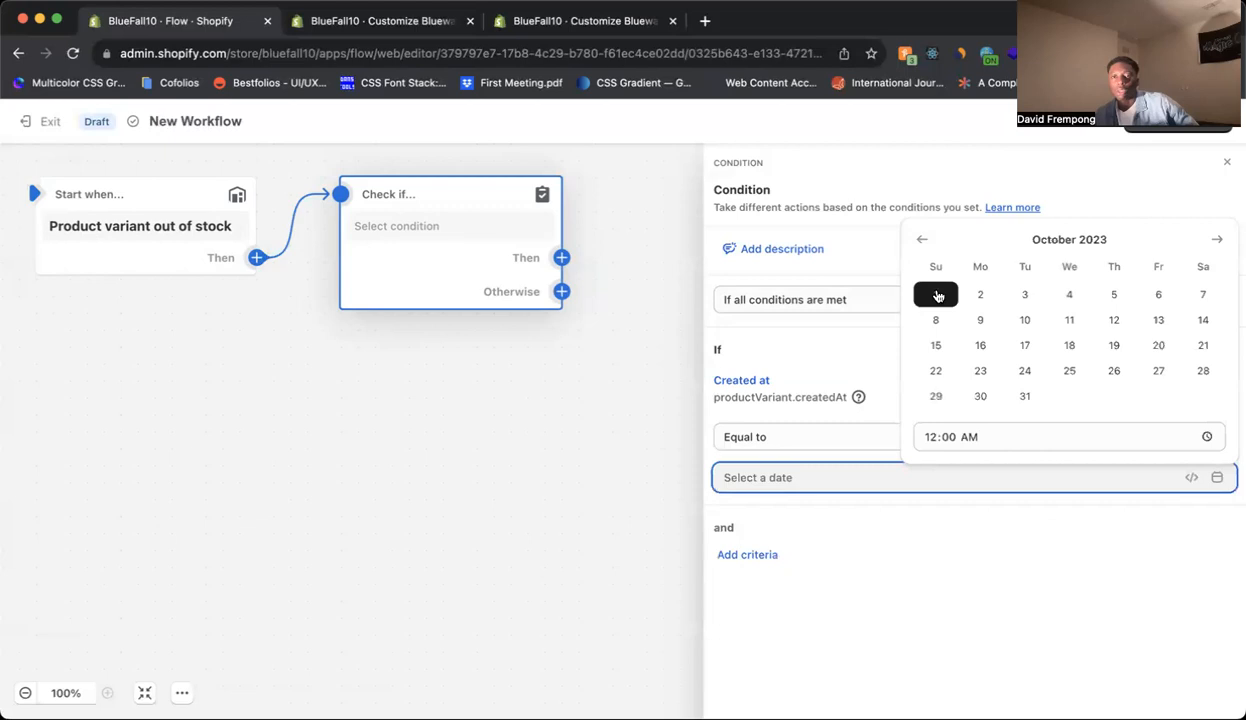
click(990, 607)
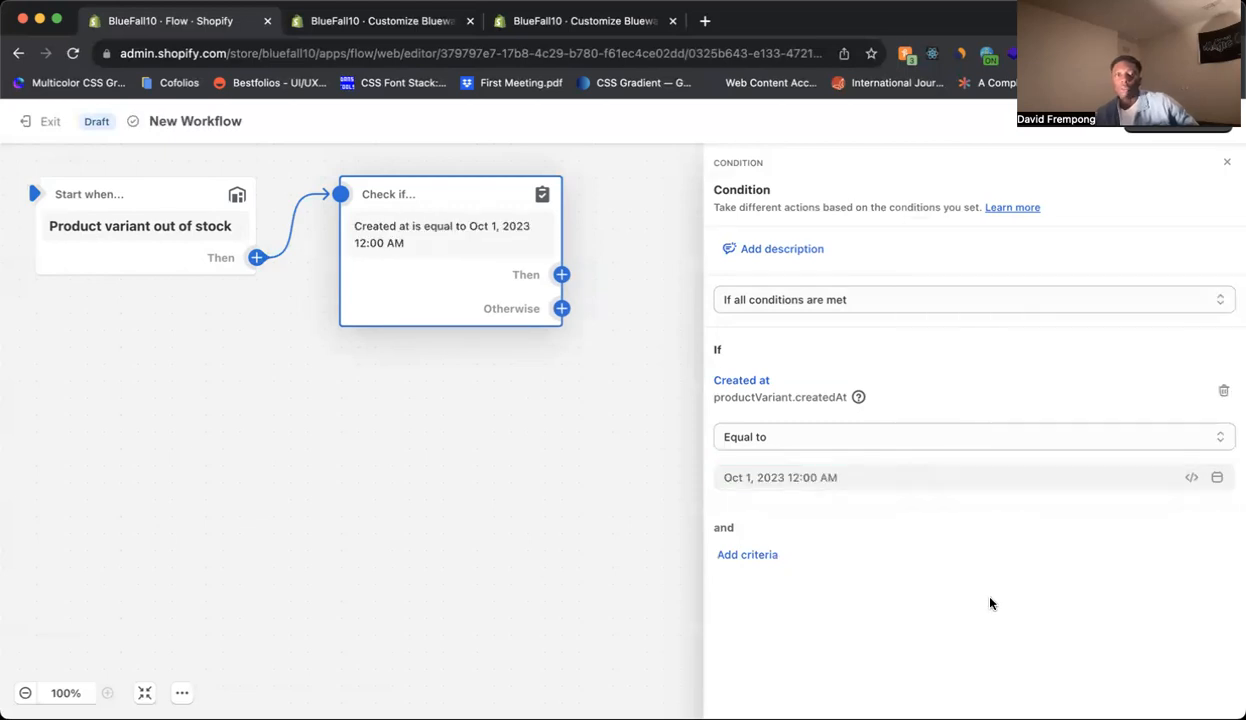
click(982, 444)
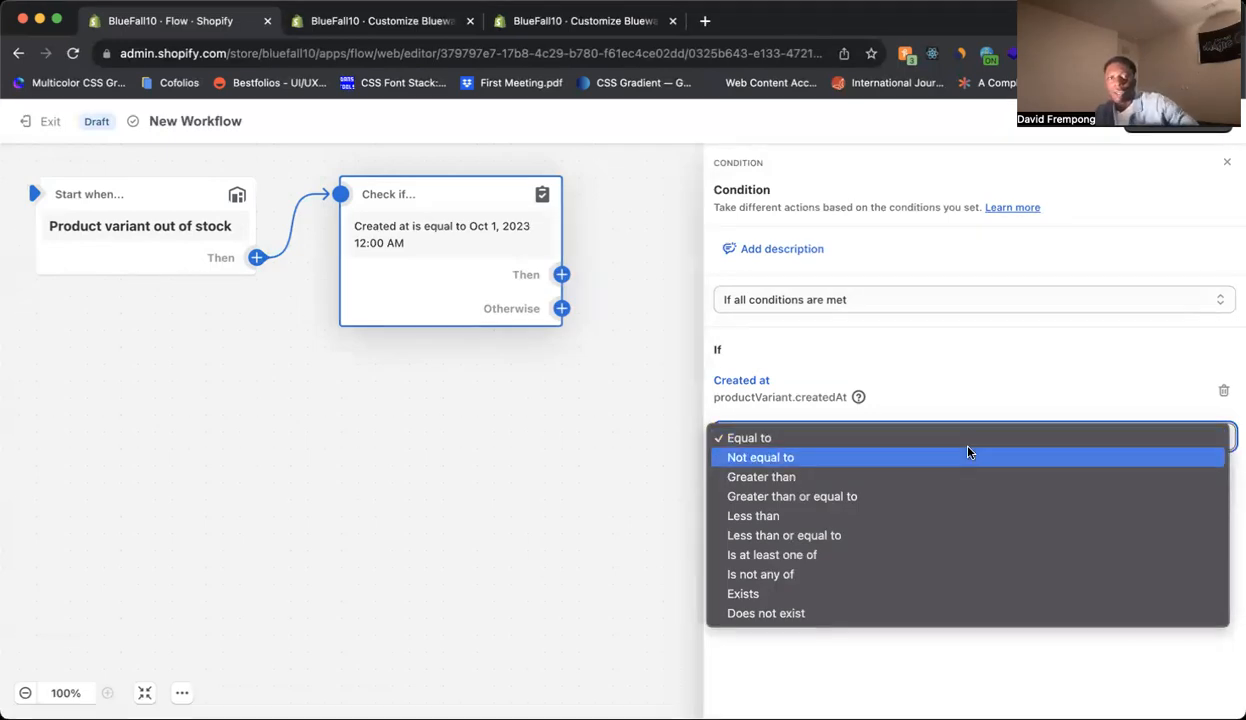
click(920, 437)
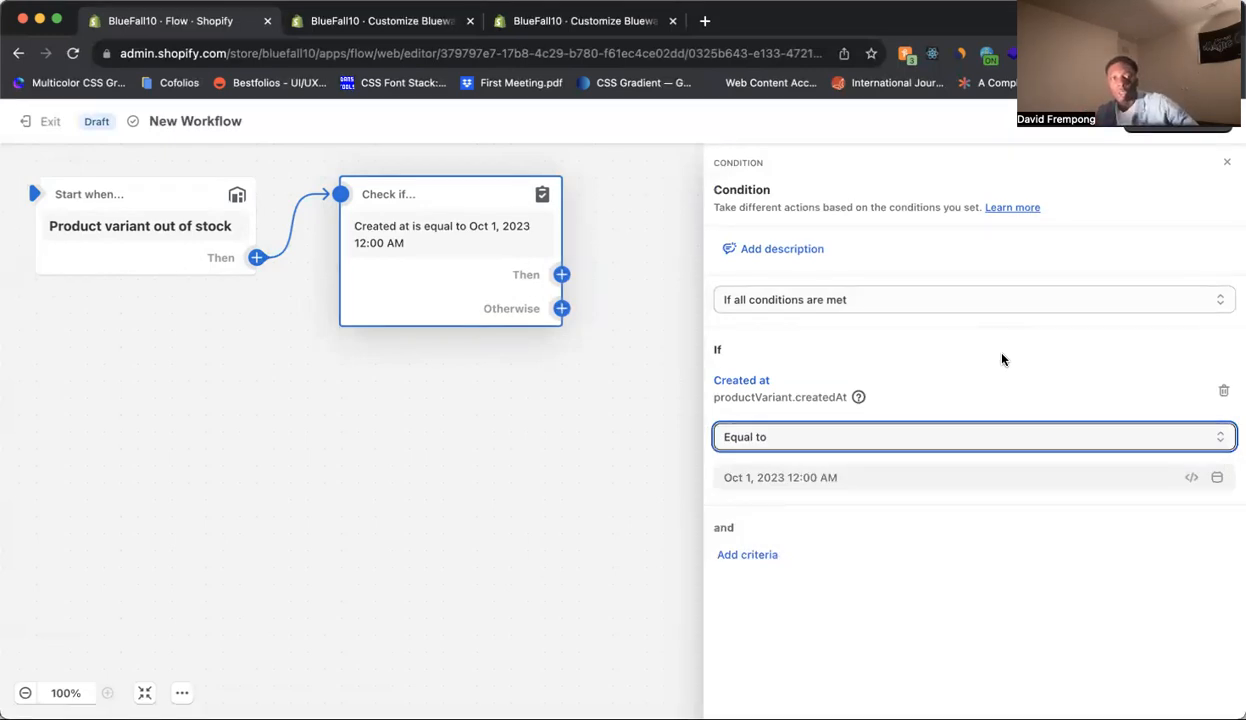
click(994, 437)
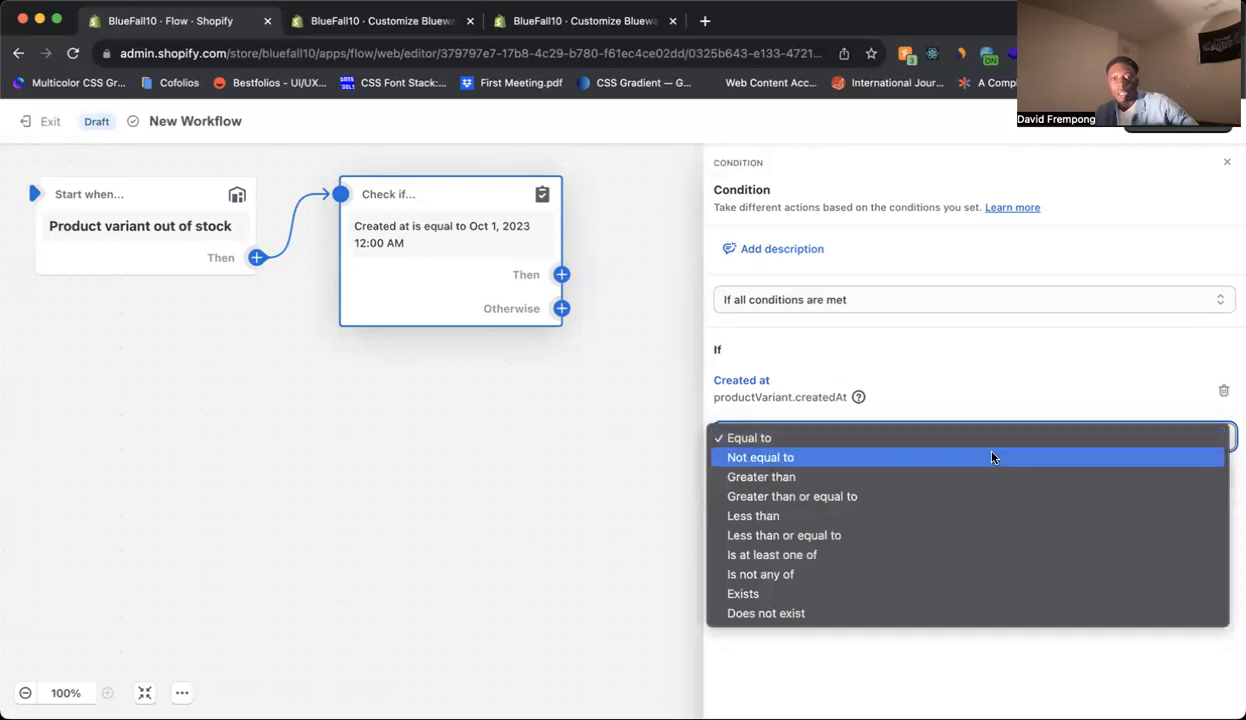
click(975, 514)
click(1009, 390)
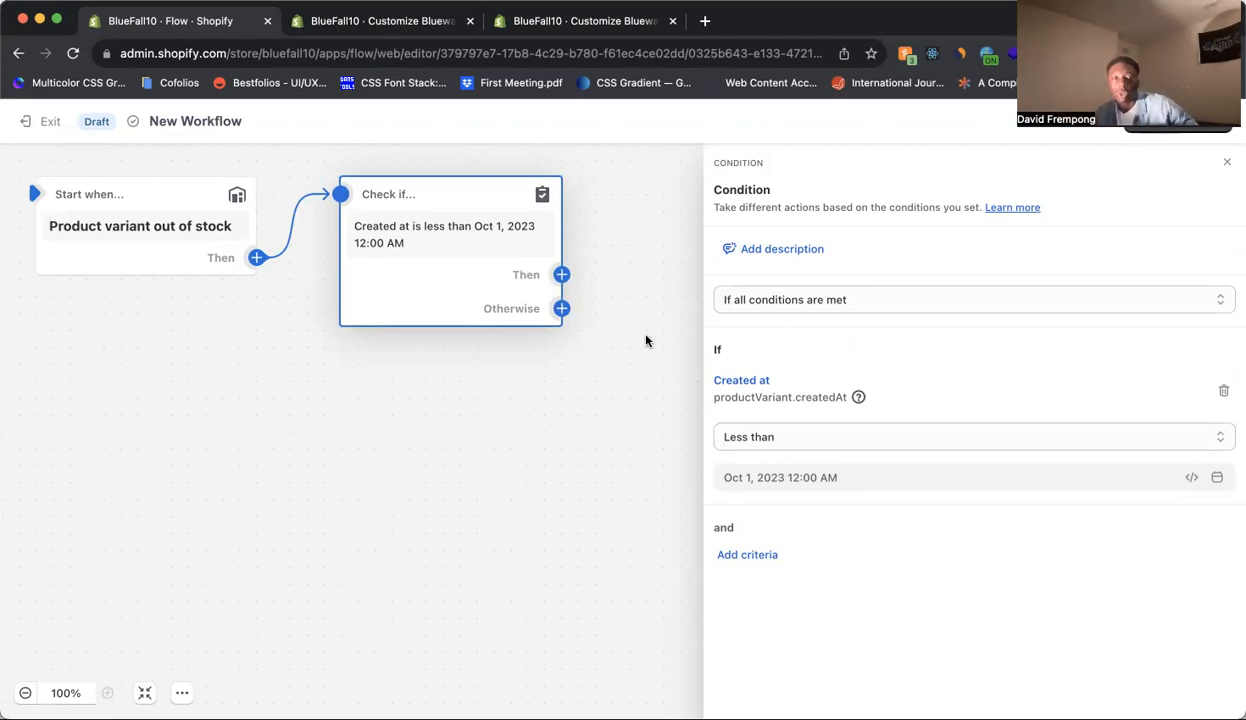
Add a Send internal email action to the condition's Then branch.
mouse_move(530, 278)
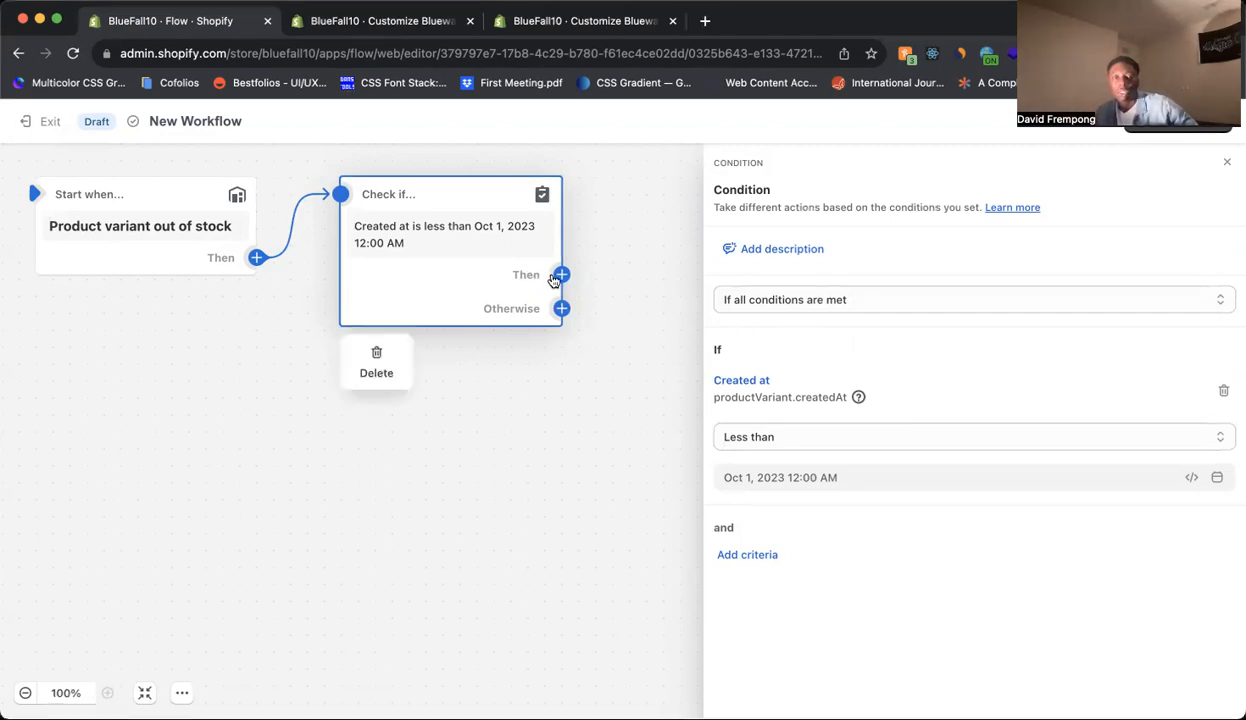
click(561, 275)
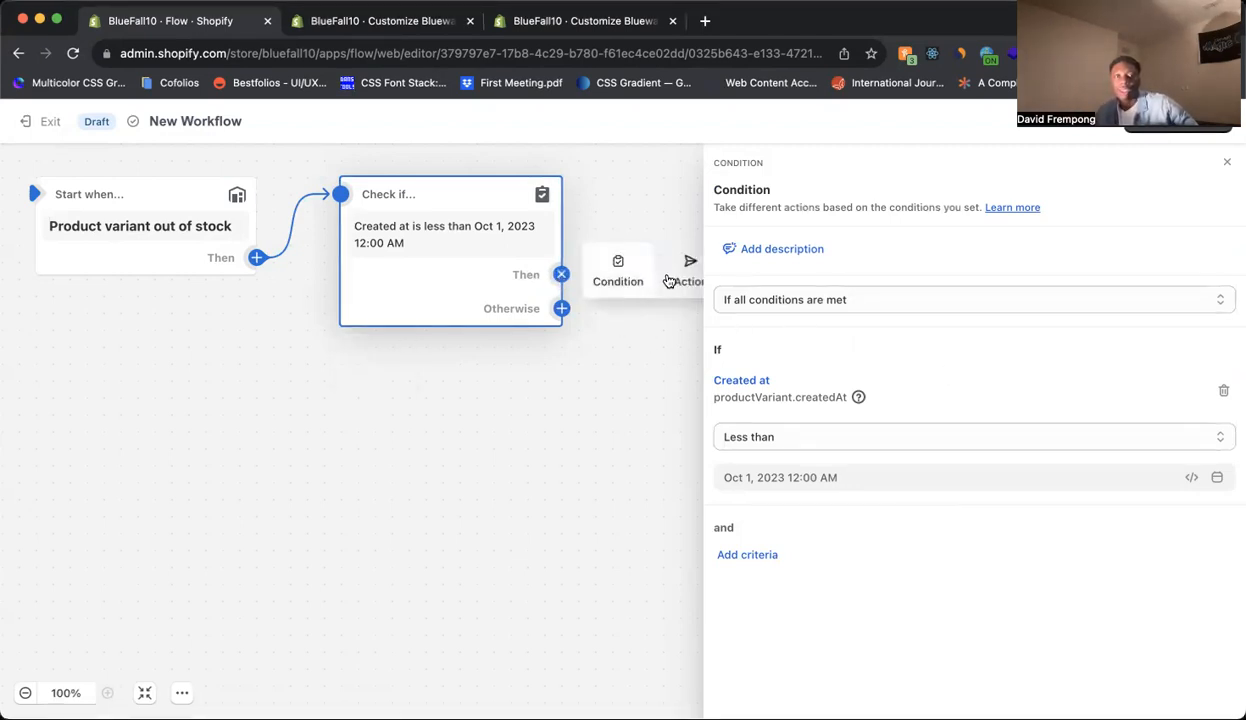
click(686, 275)
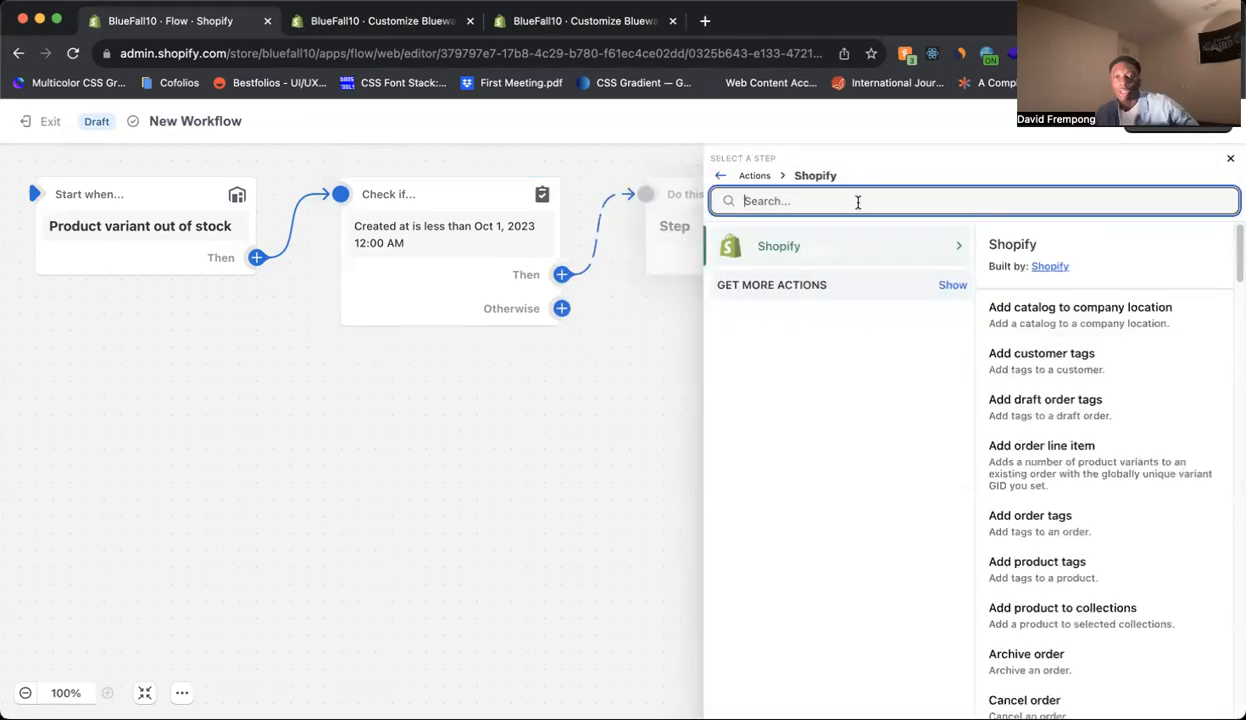
text(email)
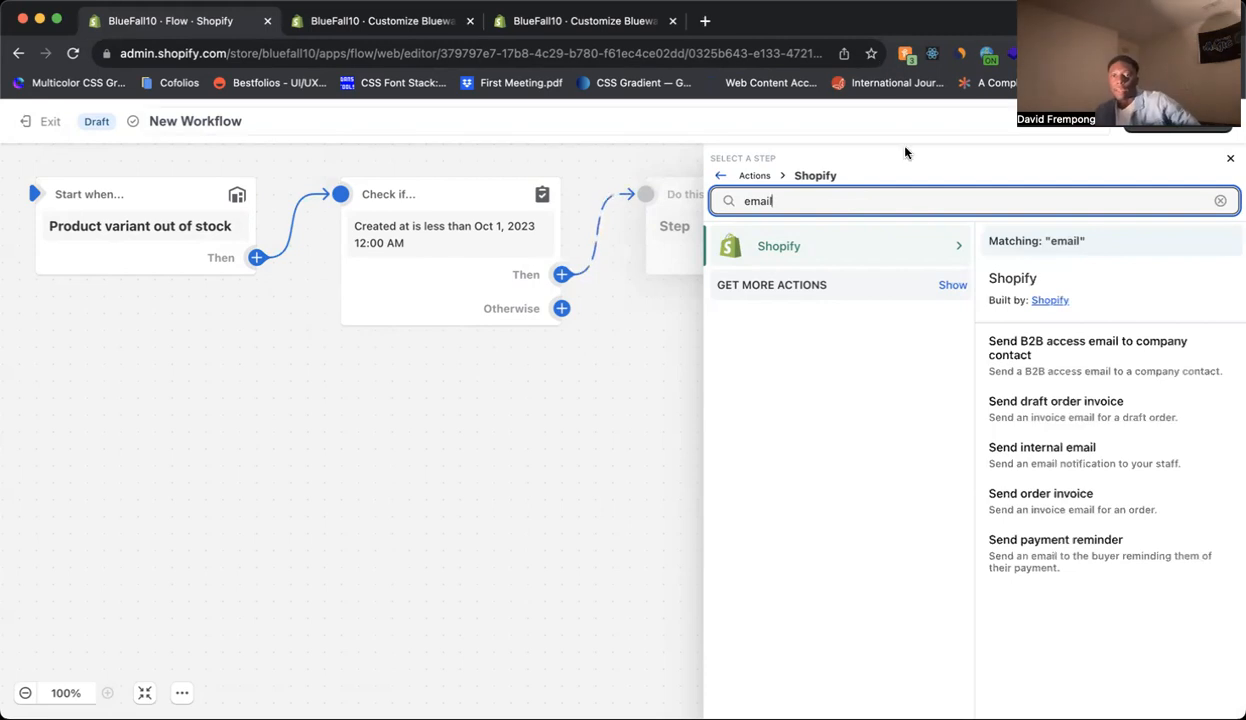
click(1070, 467)
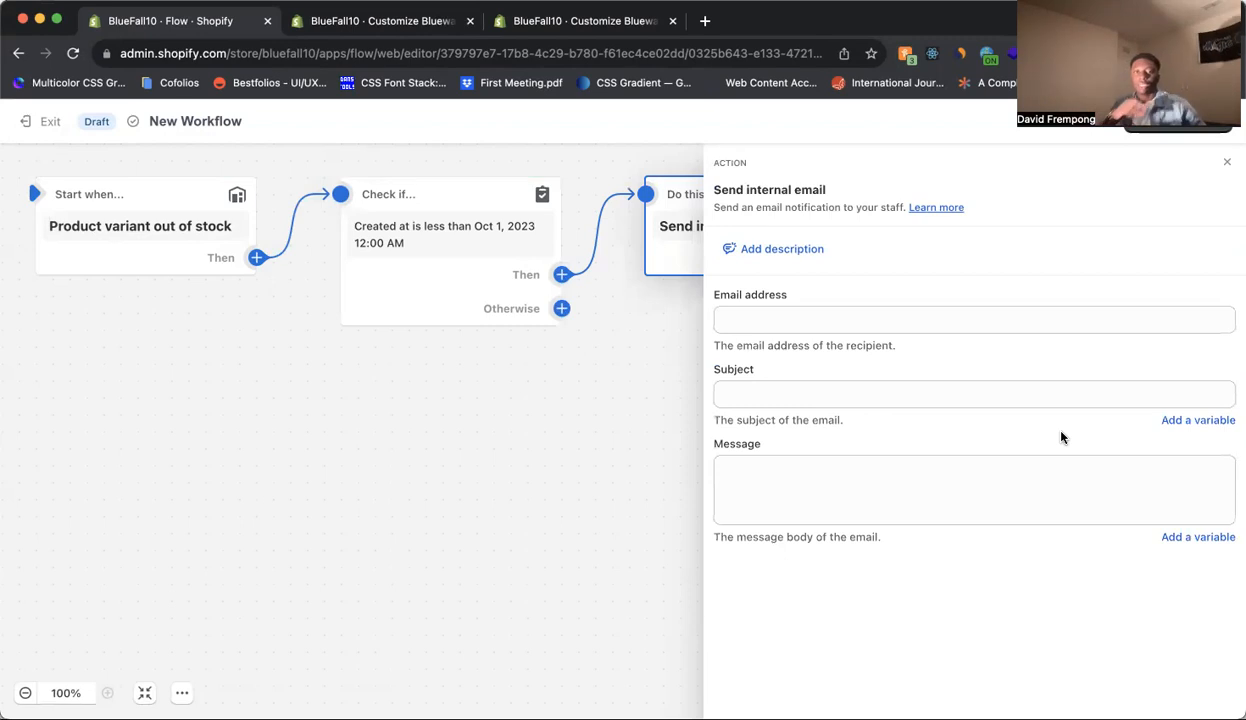
Set the email subject to "Product variant out of stock.".
click(1031, 397)
text(Prodcu)
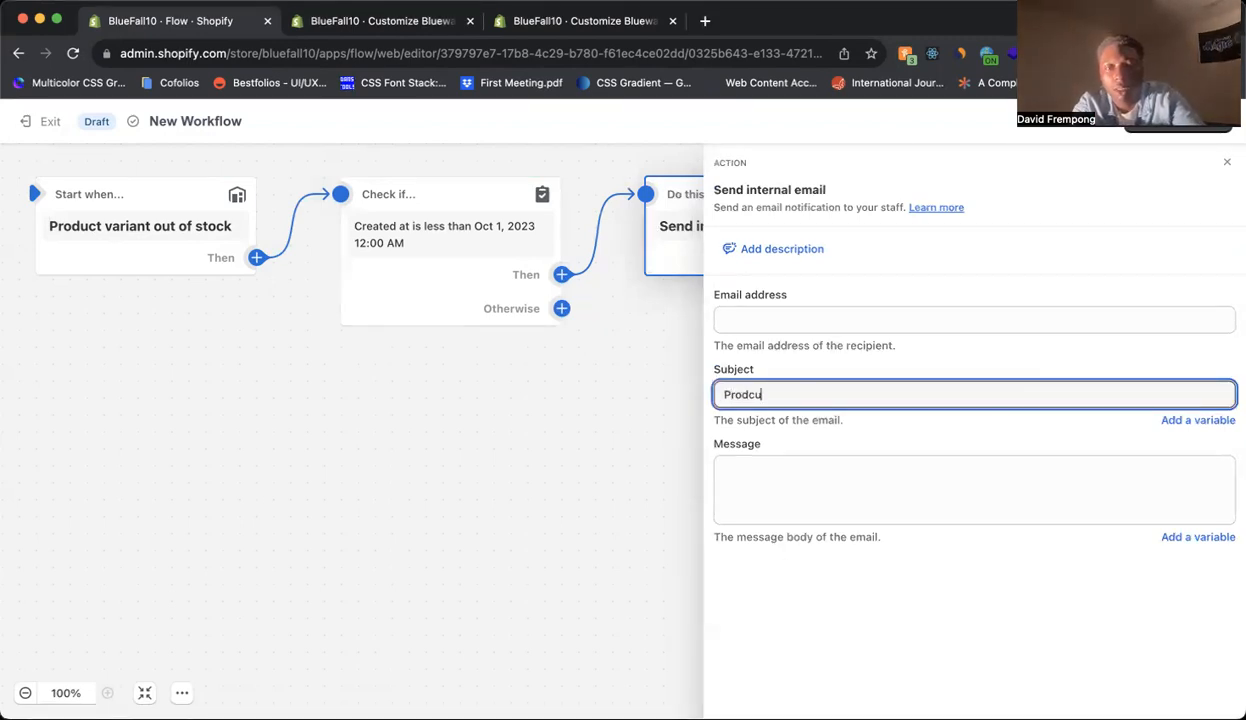
key(BackSpace)
key(BackSpace)
text(uct)
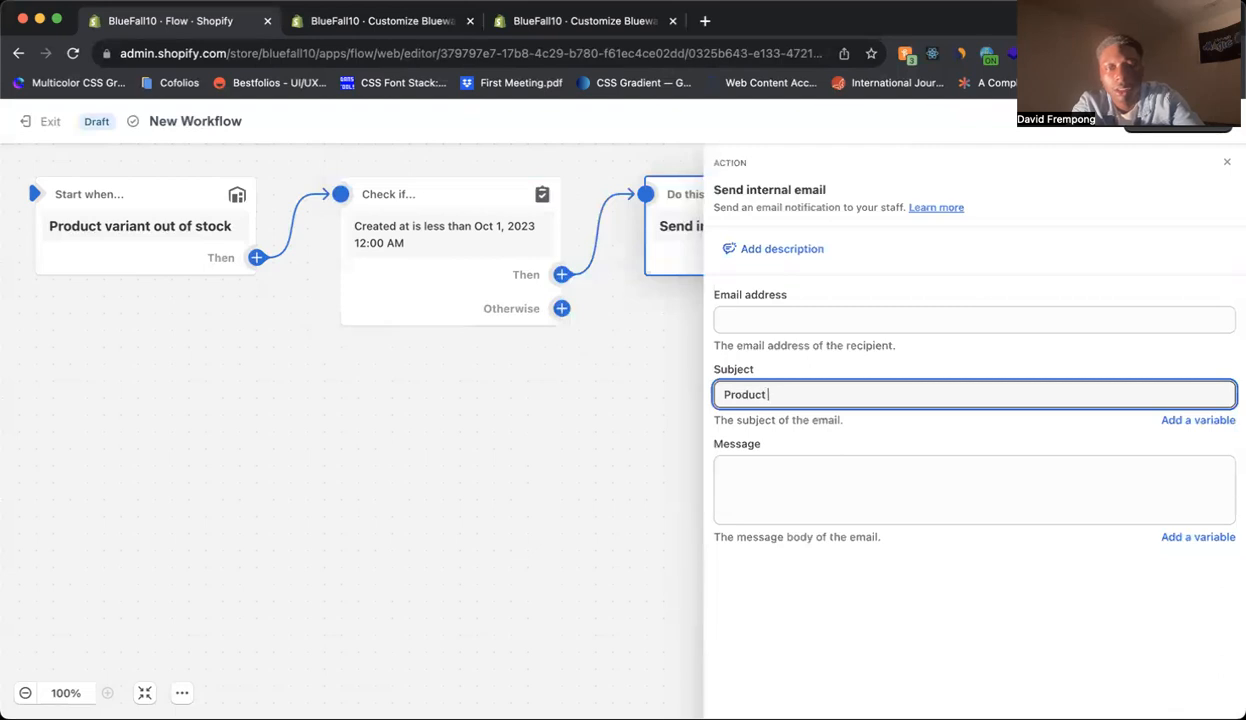
text( variant out of stock.)
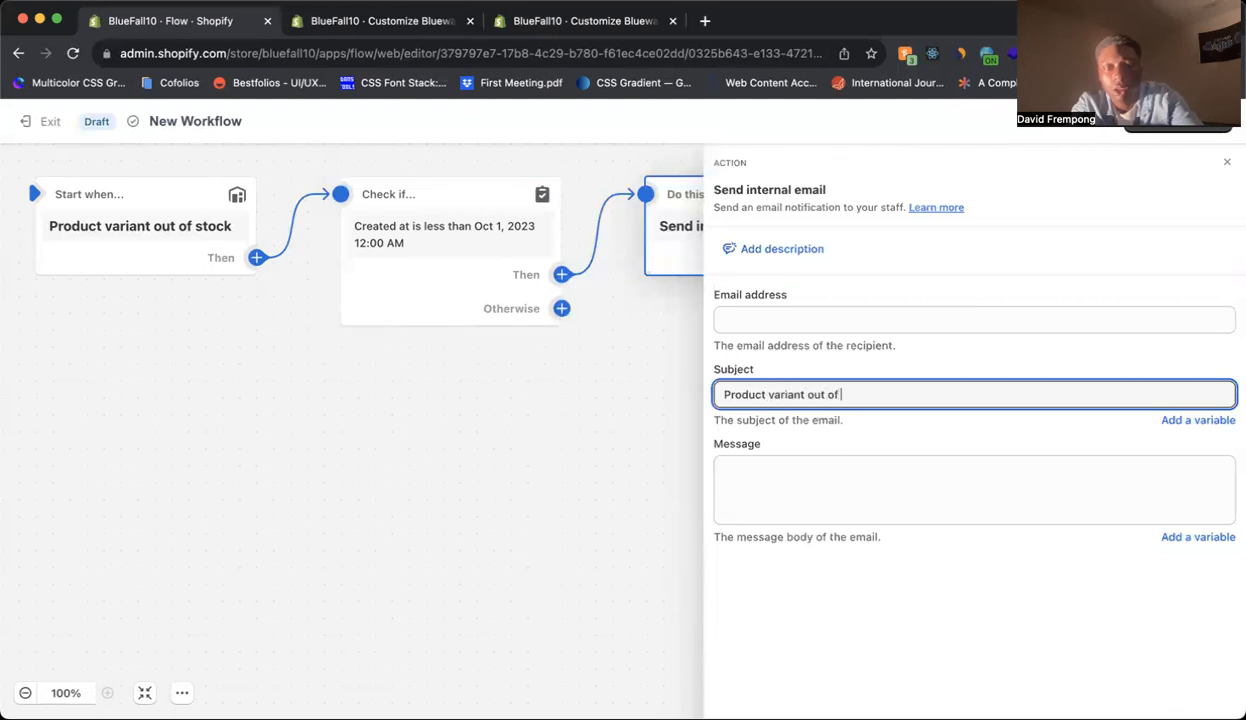
Write the message "Hey team! This variant is out of stock, and we need to replenish it as soon as possible. Thanks!".
click(1032, 480)
text(Hey team! This variant )
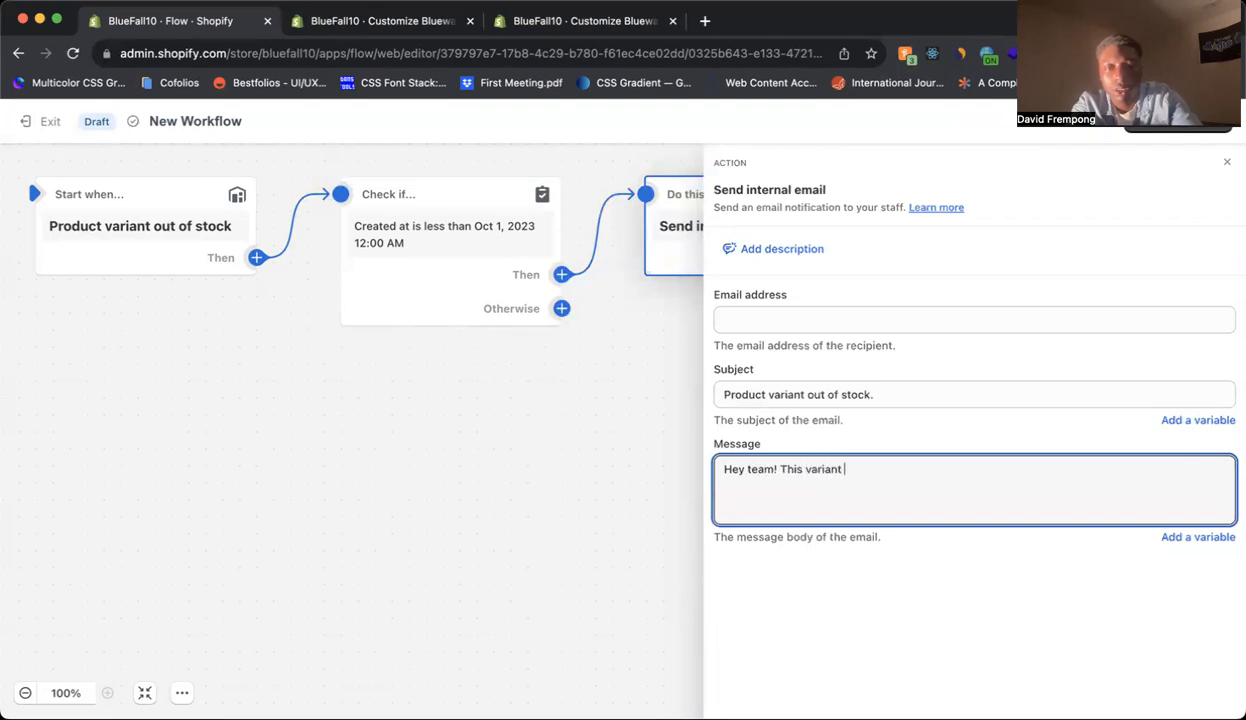
text(is out of stock, and we need)
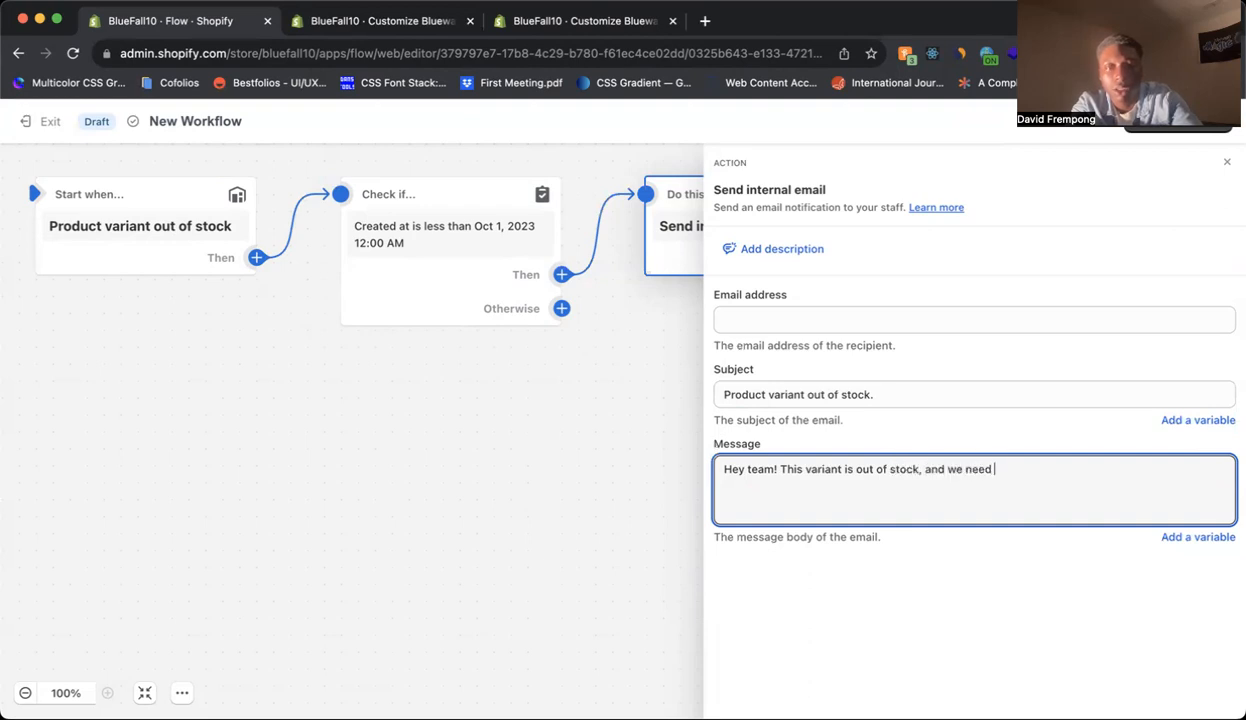
text( to replenish it as soon as possible. Thanks!)
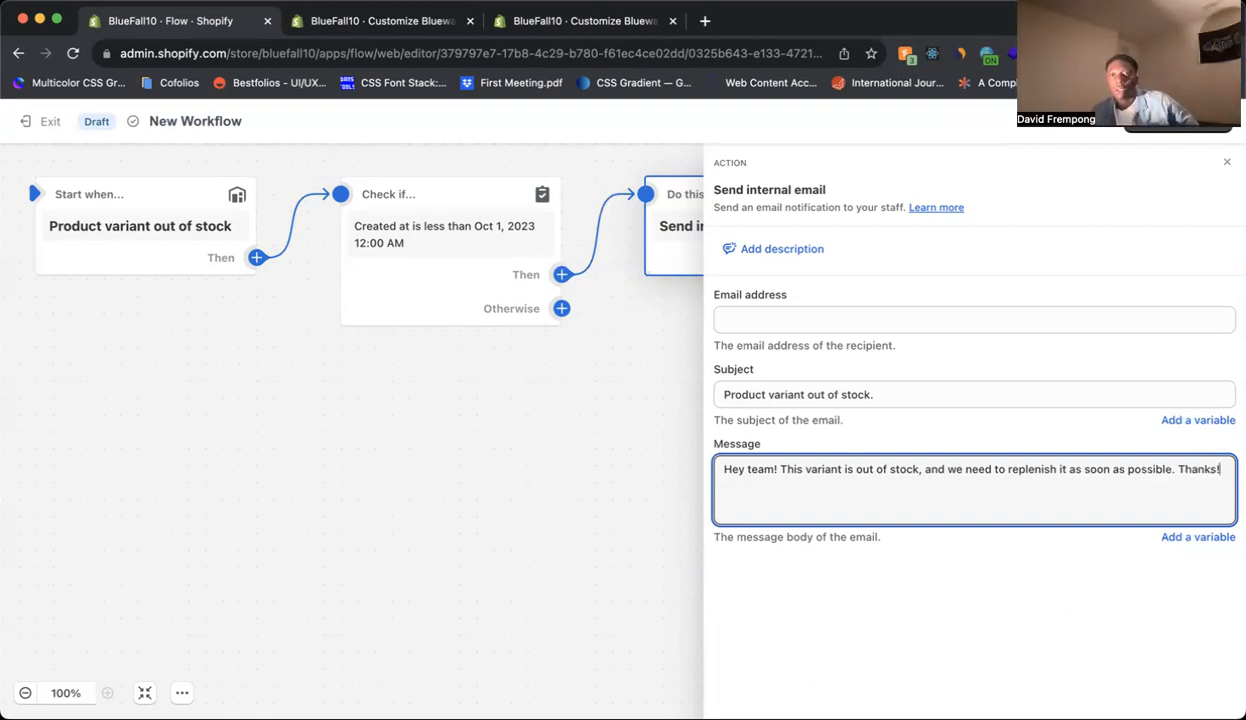
Try to turn on the workflow.
click(1114, 132)
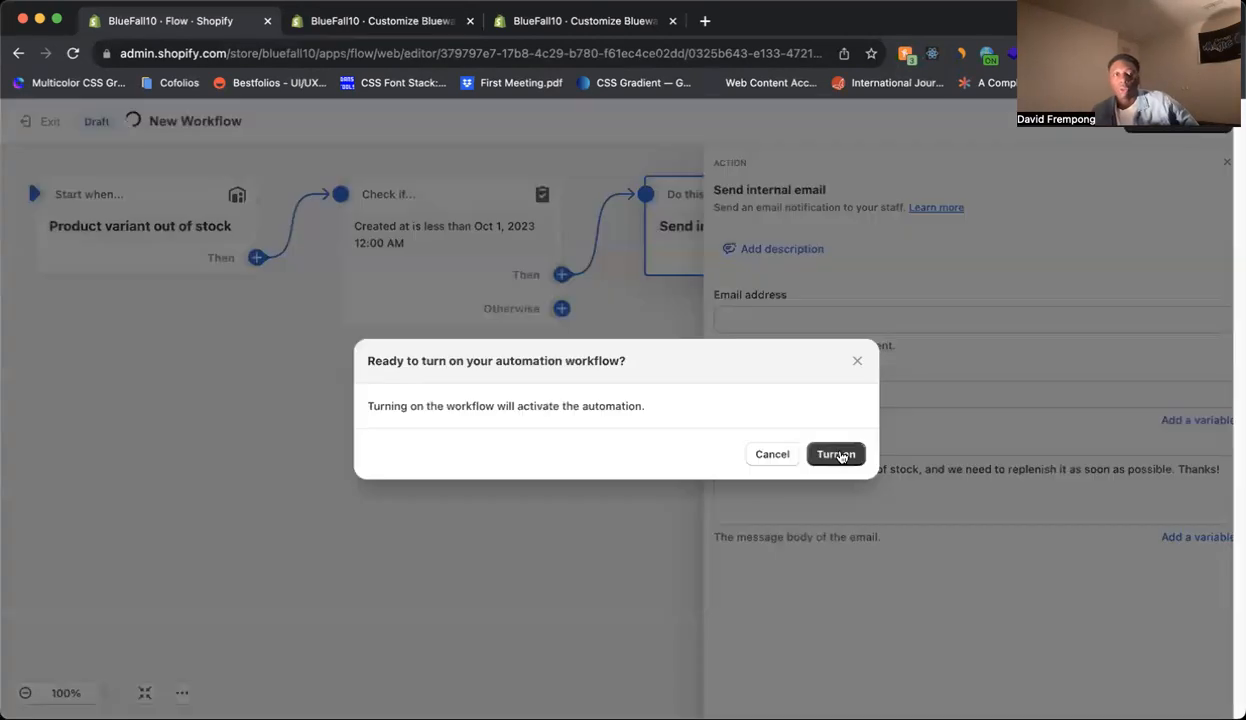
click(840, 457)
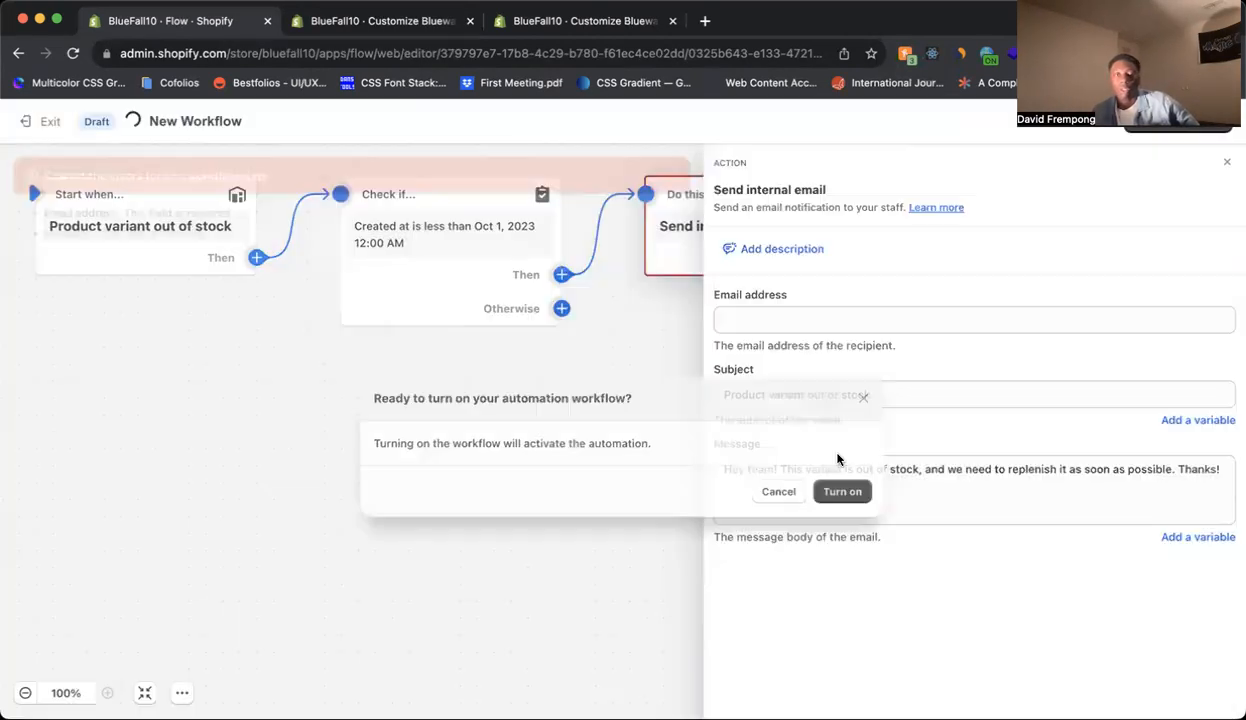
click(812, 321)
click(884, 506)
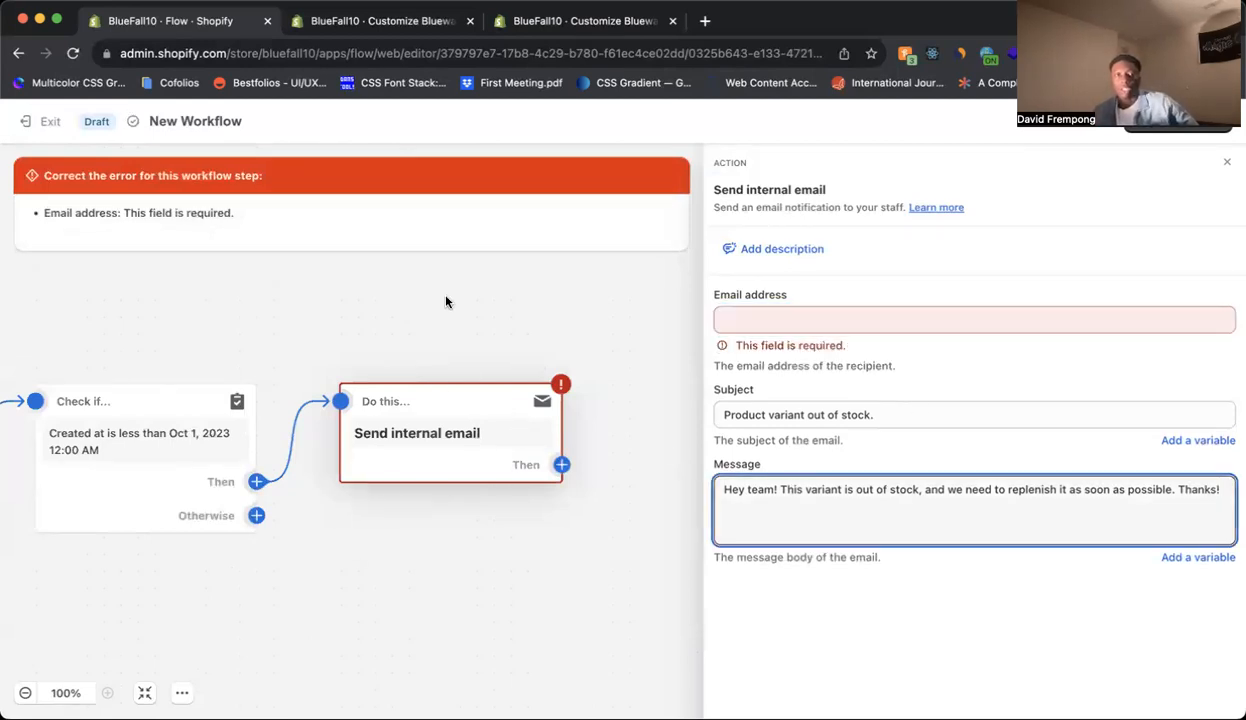
Enter the staff recipient's e-mail address in the email action.
click(823, 318)
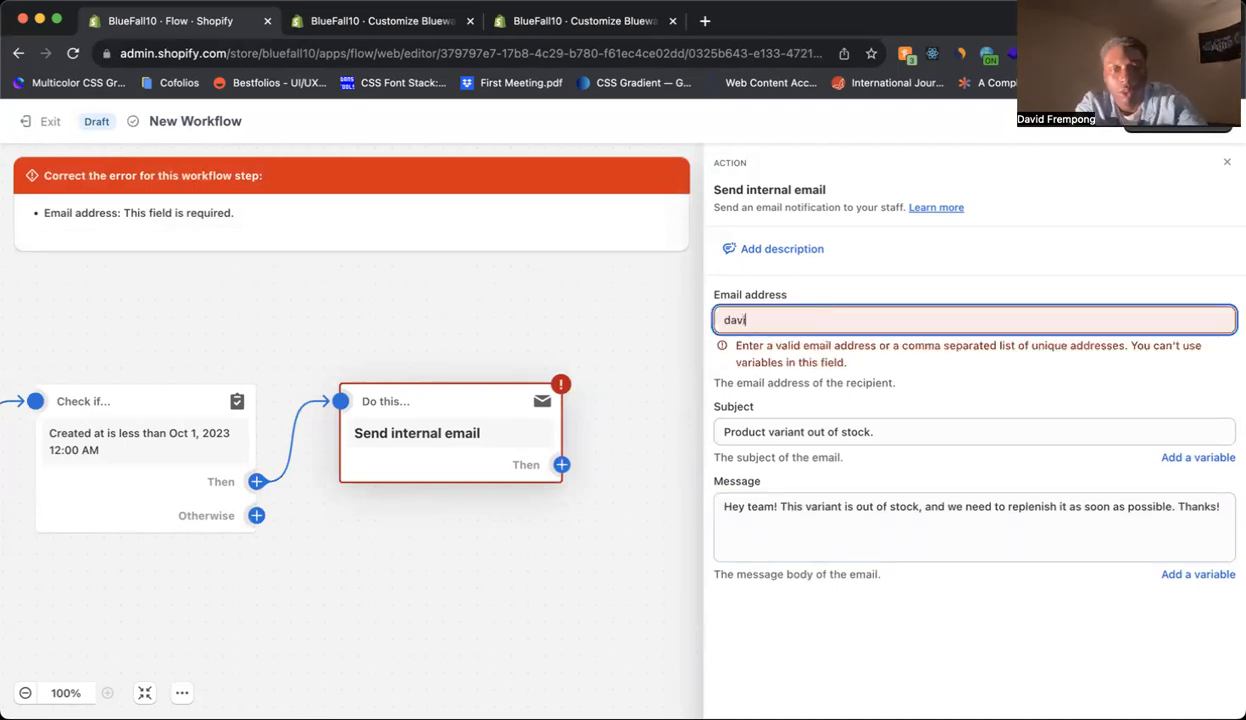
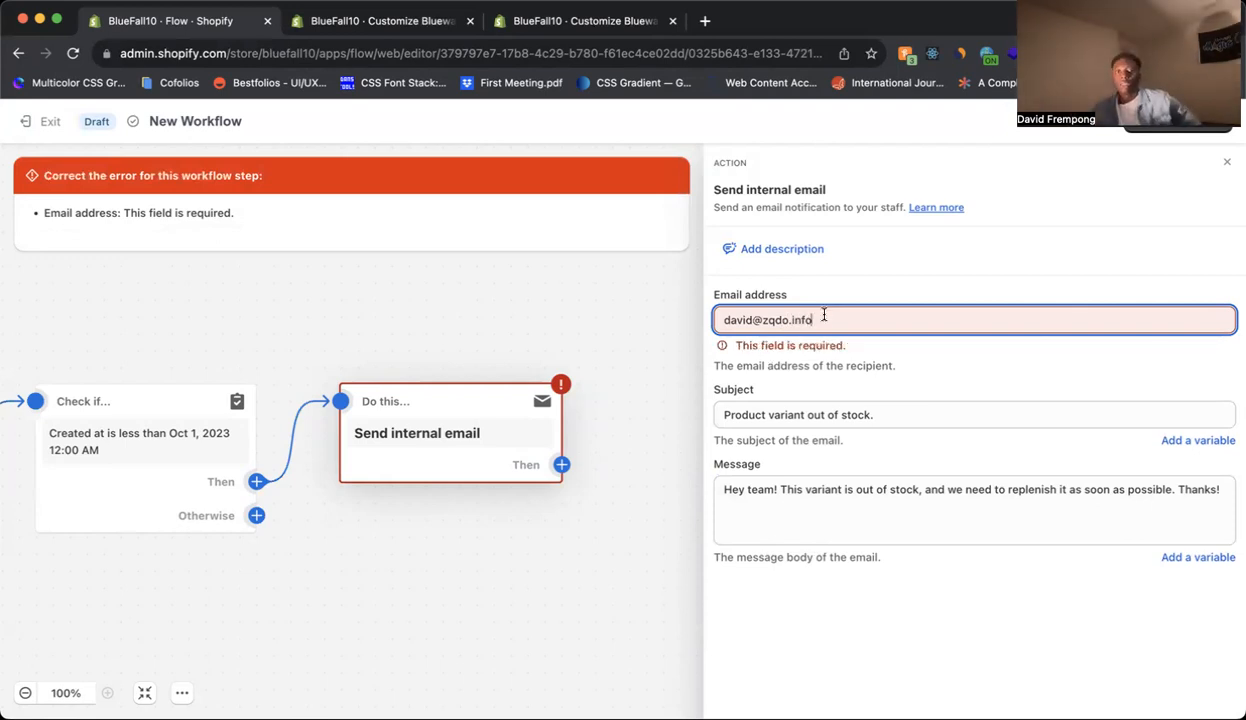
Turn on the workflow and exit the editor.
click(1180, 125)
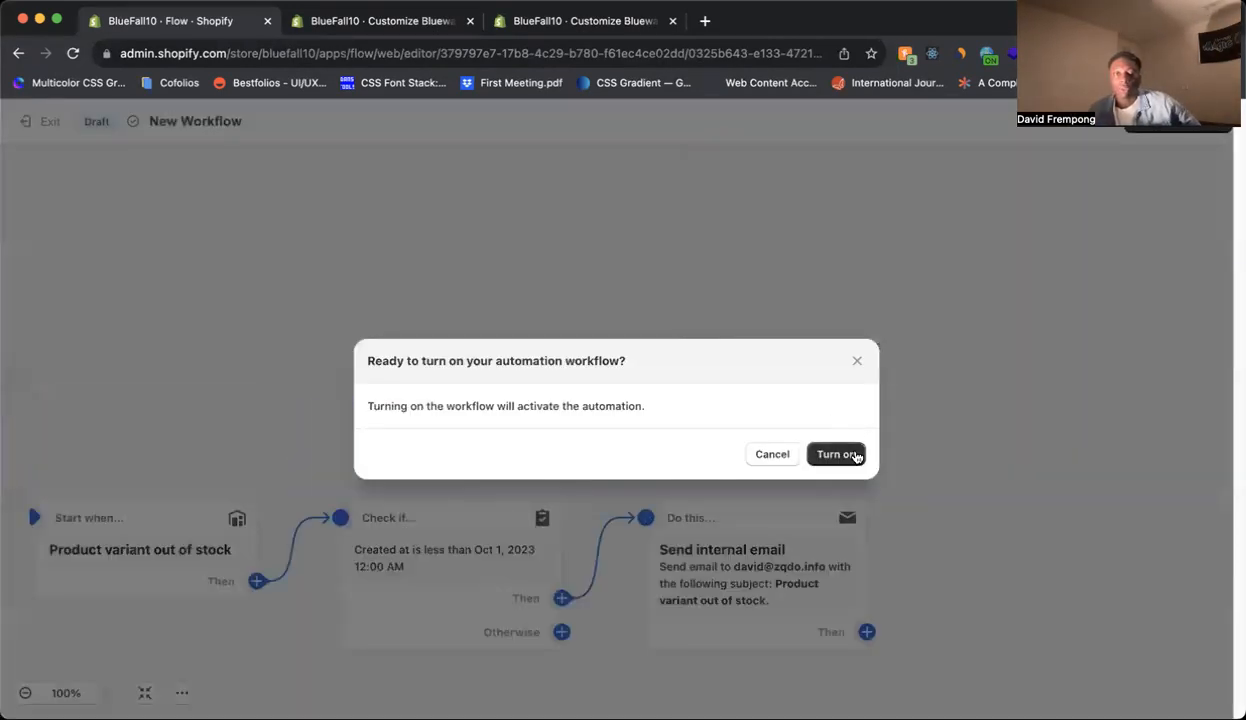
click(852, 455)
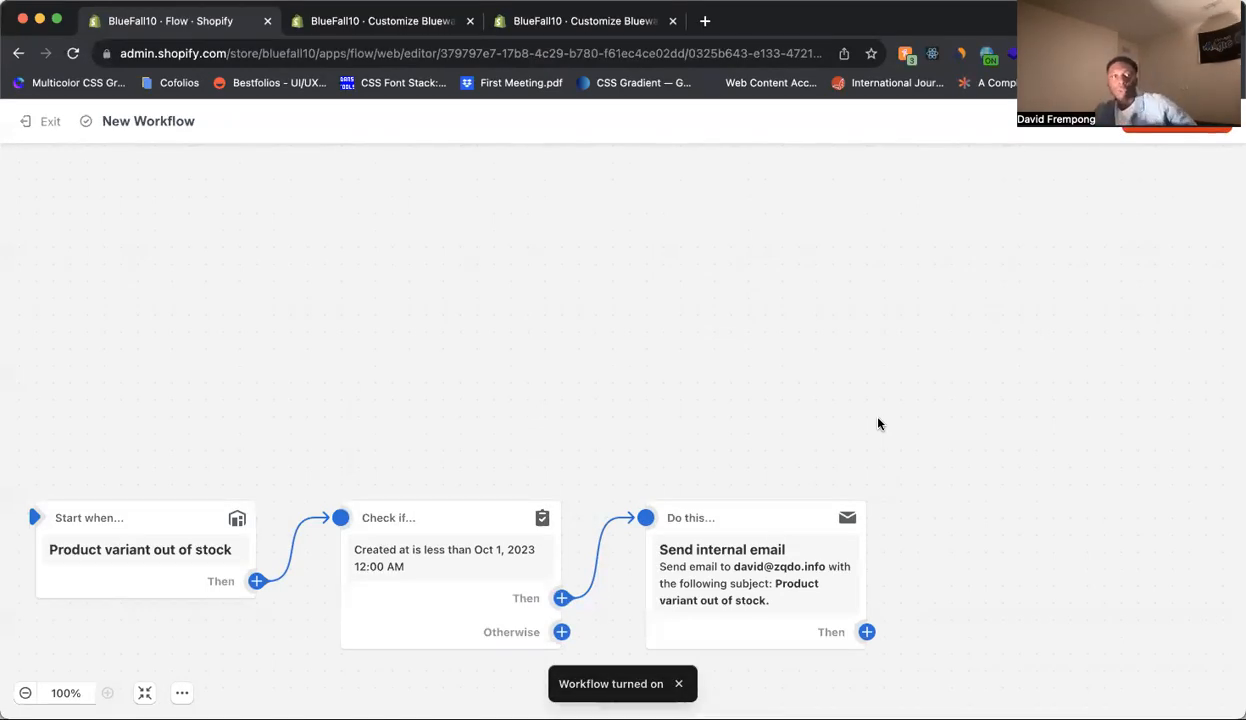
click(52, 122)
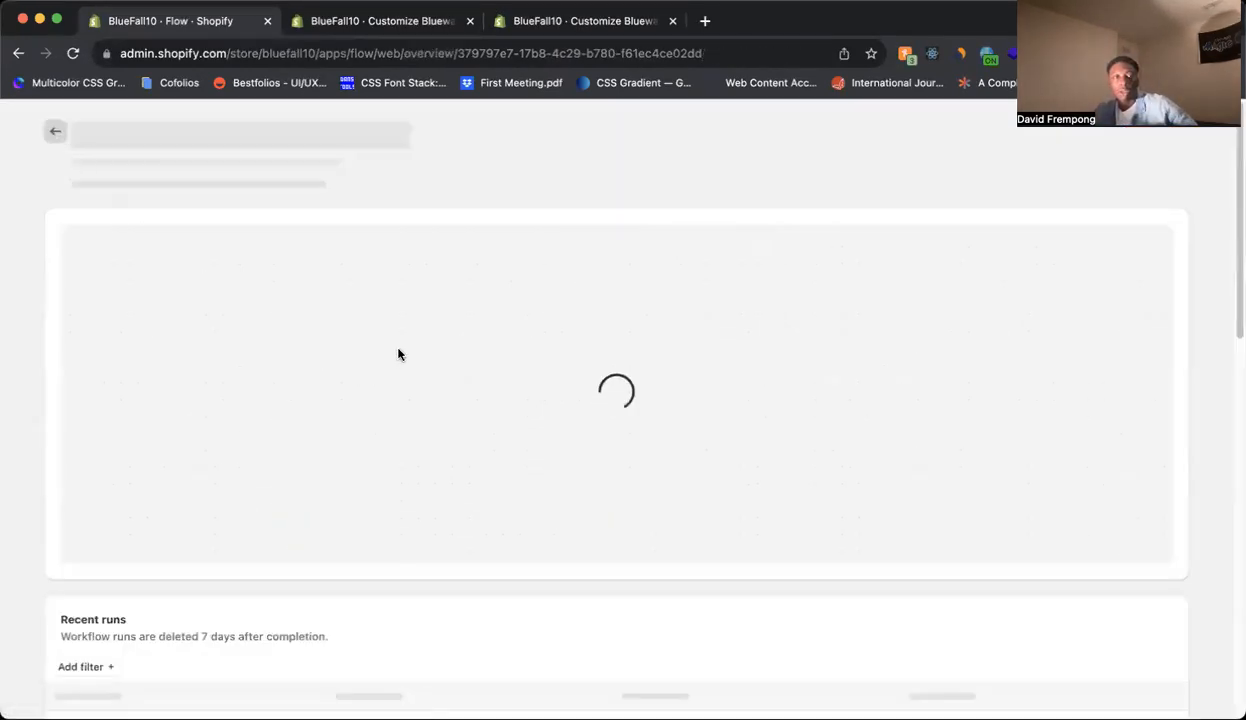